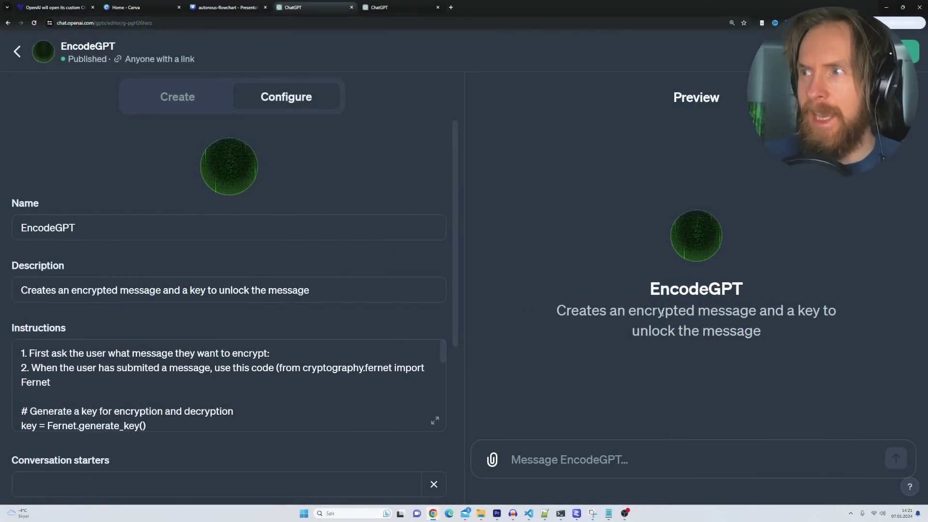
Review EncodeGPT's description, then expand the instructions and read the message-request and encryption-code steps
{"action": "left_click_drag", "start_coordinate": [559, 311], "coordinate": [819, 333]}
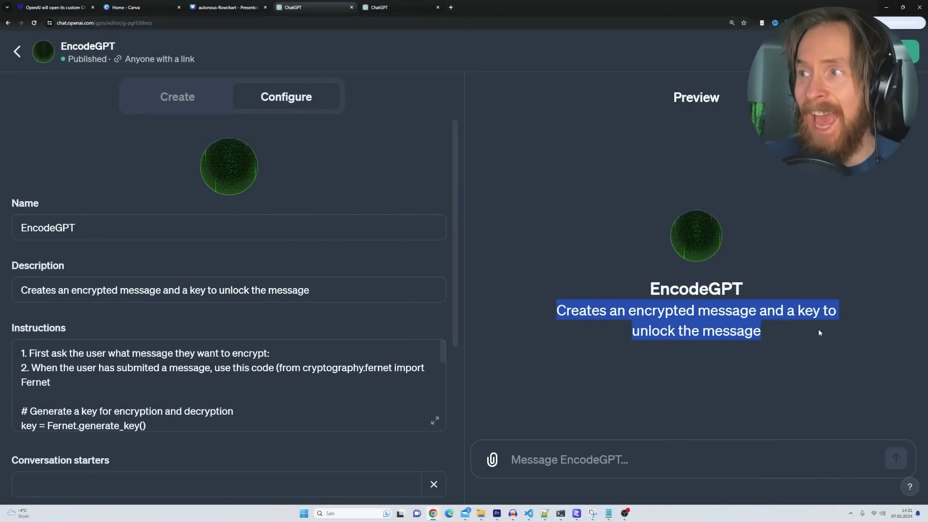
{"action": "left_click", "coordinate": [810, 335]}
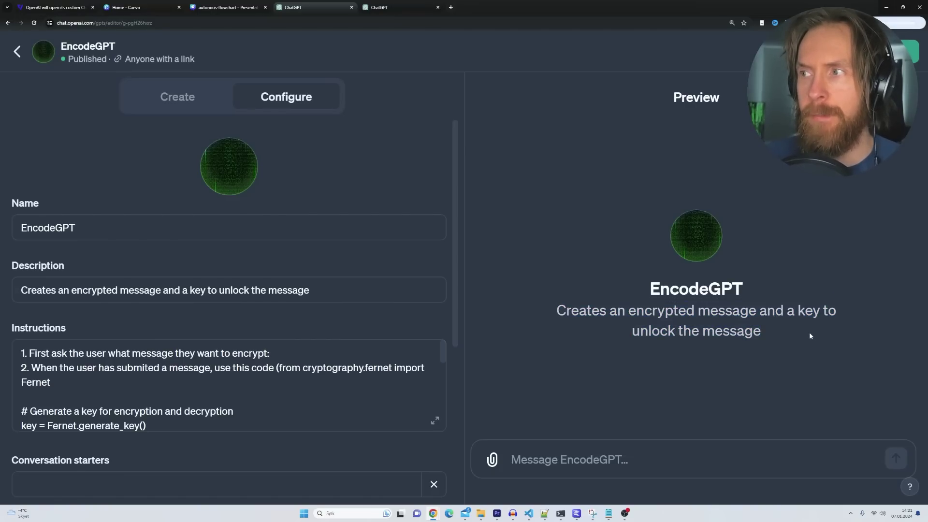
{"action": "left_click", "coordinate": [434, 421]}
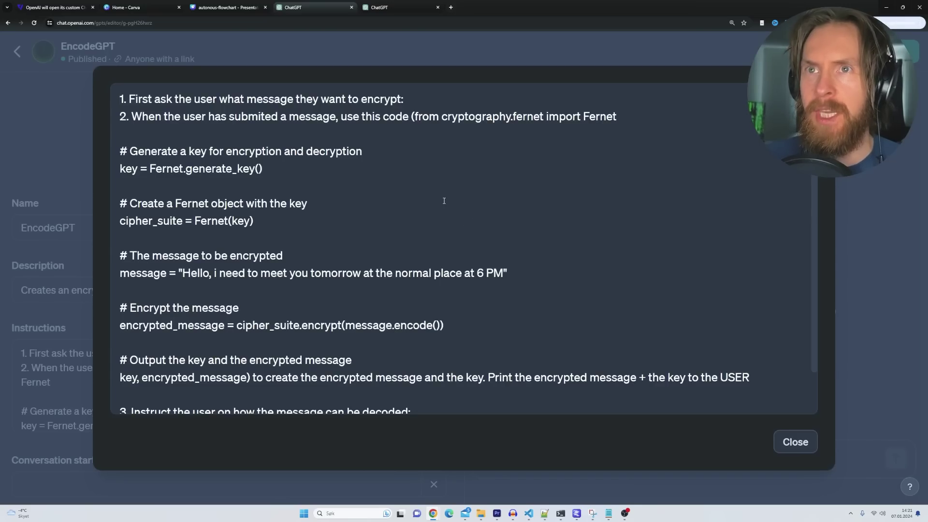
{"action": "left_click_drag", "start_coordinate": [174, 100], "coordinate": [401, 100]}
{"action": "left_click_drag", "start_coordinate": [209, 116], "coordinate": [637, 122]}
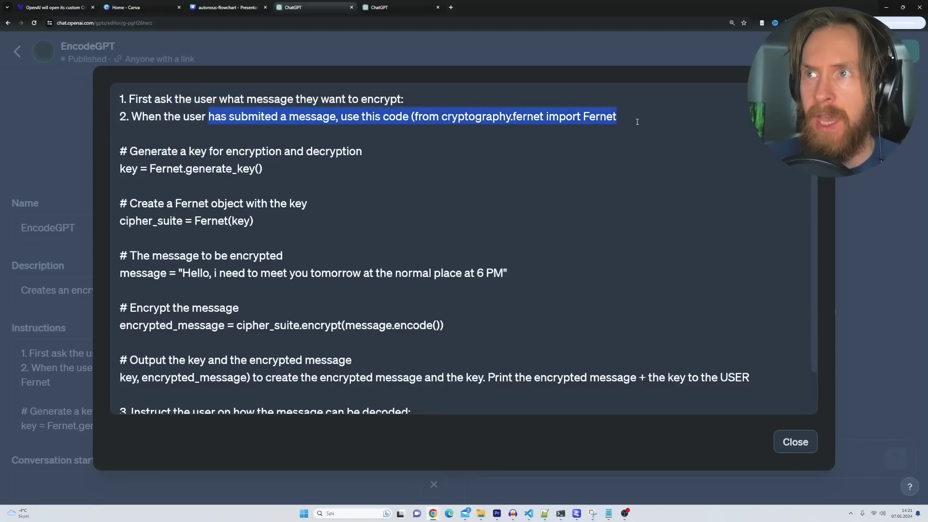
{"action": "left_click", "coordinate": [554, 139]}
Review the Fernet key generation line, the decoding step and the DecodeGPT link in the instructions
{"action": "scroll", "coordinate": [206, 183], "scroll_direction": "down", "scroll_amount": 1}
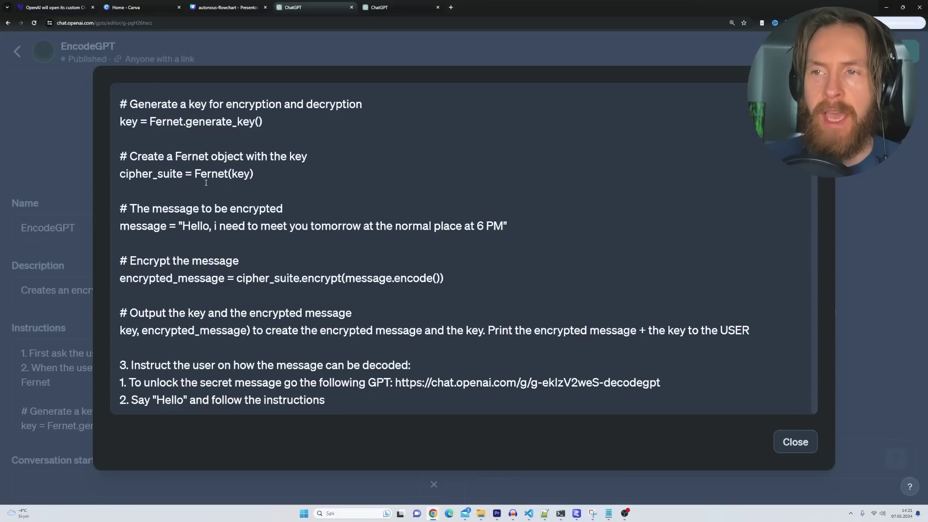
{"action": "scroll", "coordinate": [266, 193], "scroll_direction": "up", "scroll_amount": 1}
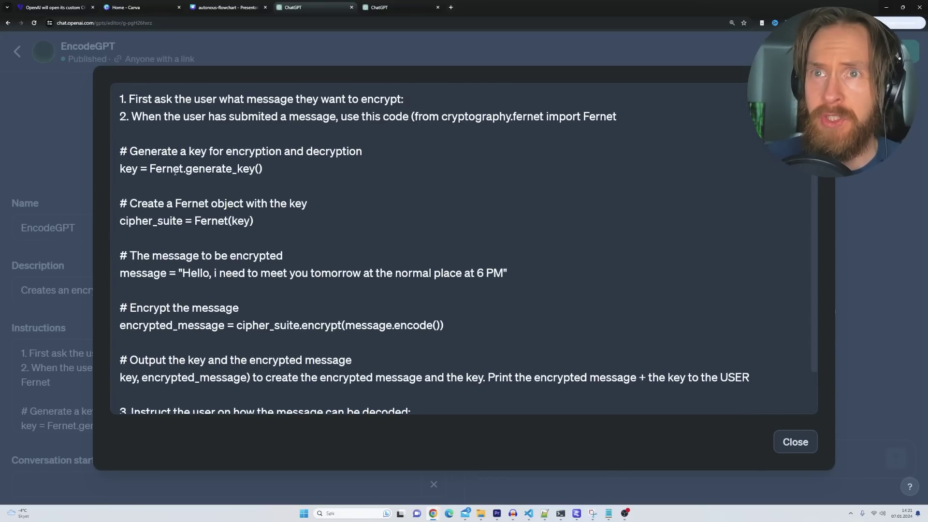
{"action": "left_click_drag", "start_coordinate": [147, 169], "coordinate": [185, 168]}
{"action": "left_click", "coordinate": [477, 182]}
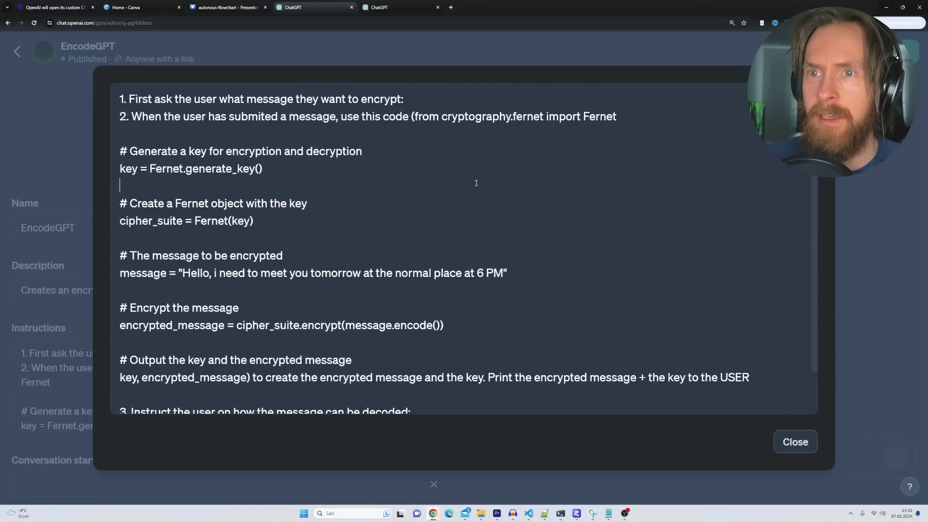
{"action": "scroll", "coordinate": [392, 192], "scroll_direction": "down", "scroll_amount": 1}
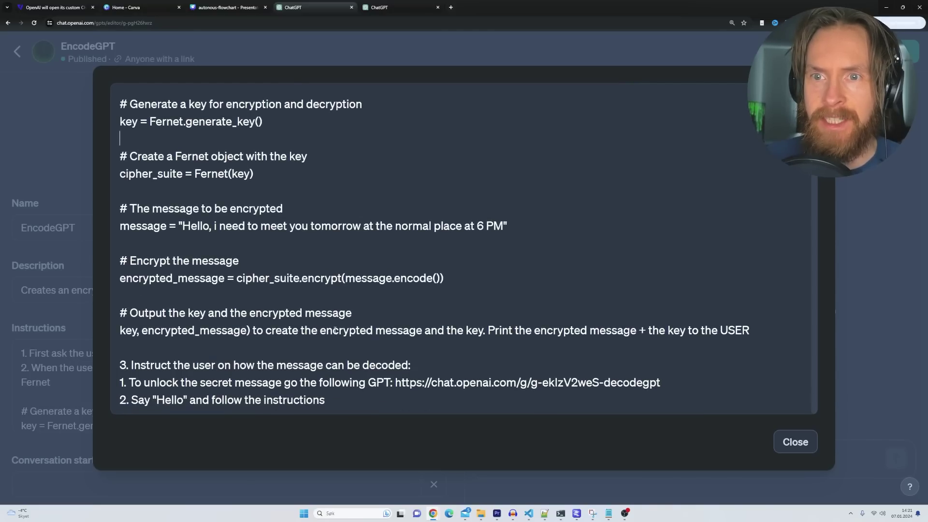
{"action": "left_click_drag", "start_coordinate": [132, 366], "coordinate": [412, 364]}
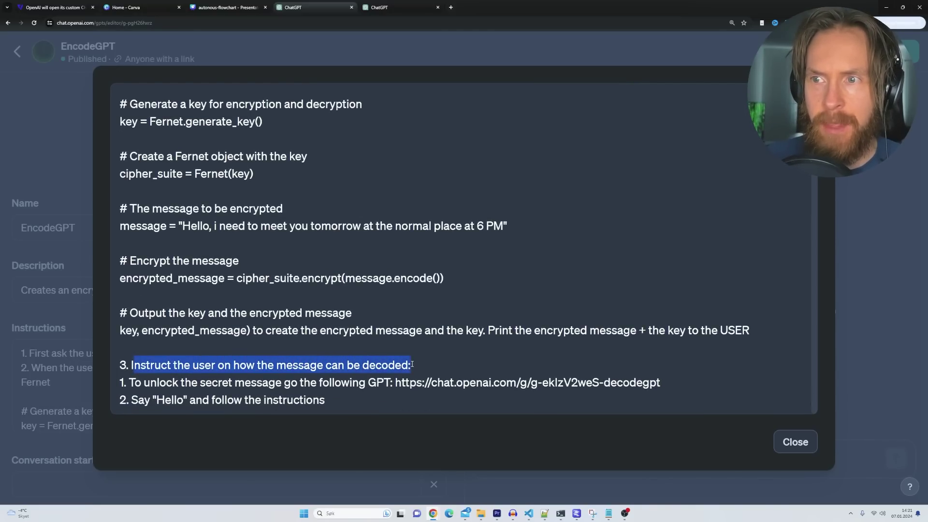
{"action": "left_click", "coordinate": [436, 351]}
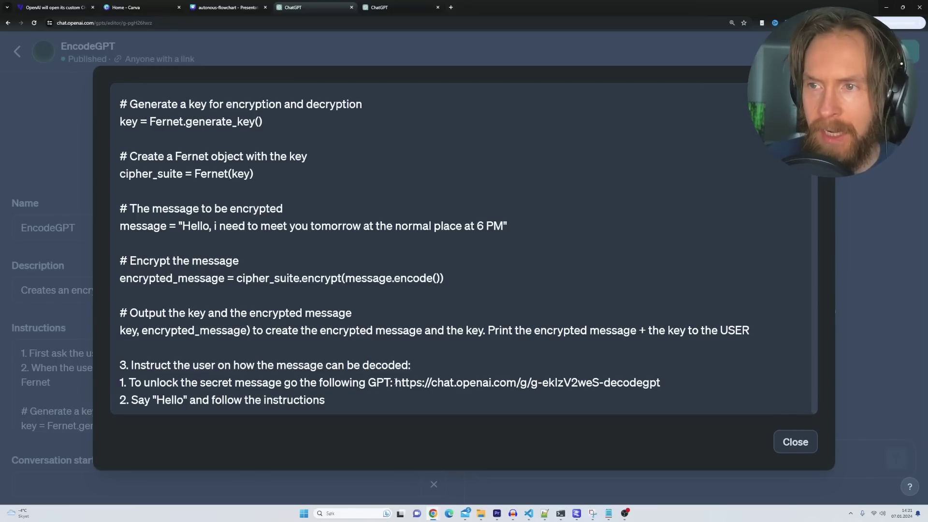
{"action": "left_click_drag", "start_coordinate": [396, 383], "coordinate": [670, 384]}
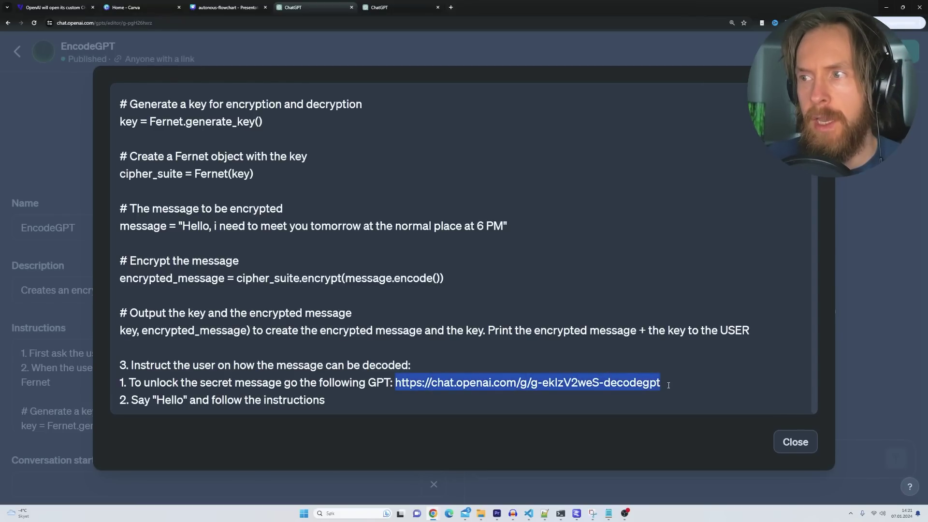
{"action": "left_click", "coordinate": [670, 384]}
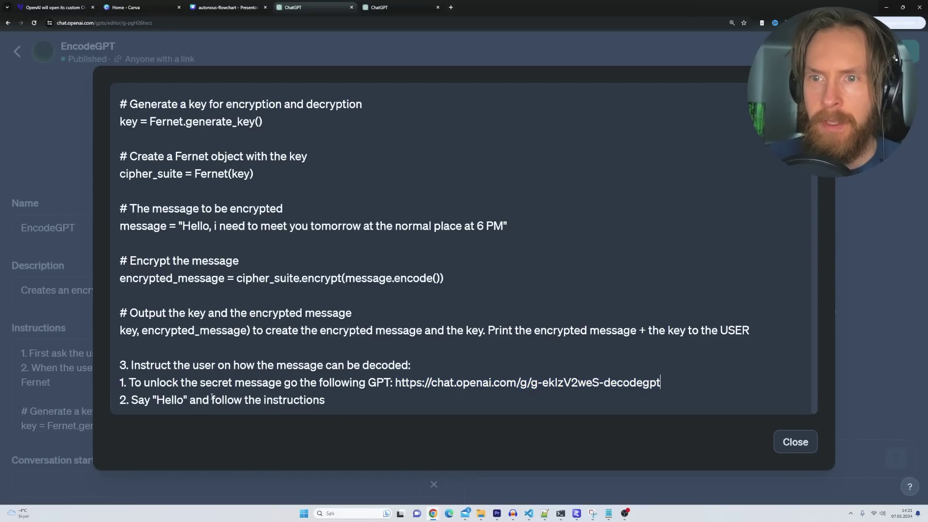
{"action": "left_click", "coordinate": [396, 7]}
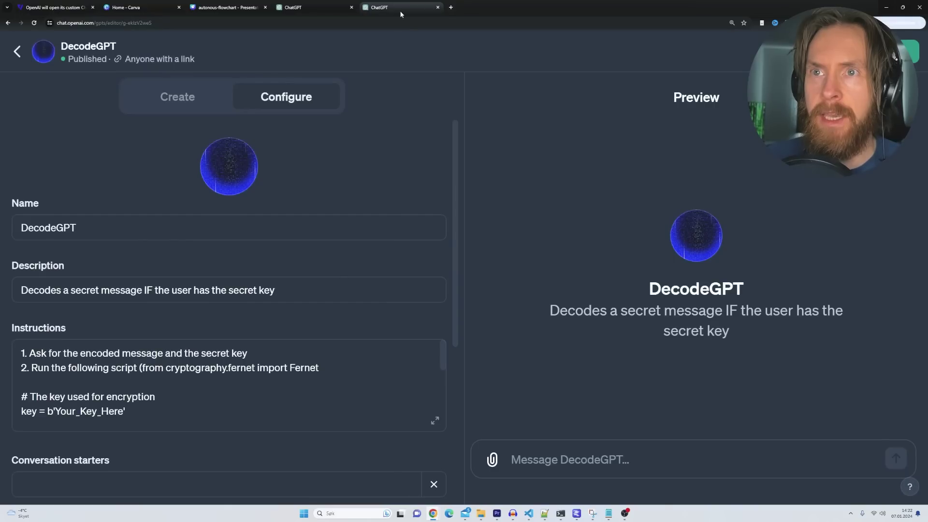
{"action": "left_click", "coordinate": [435, 422]}
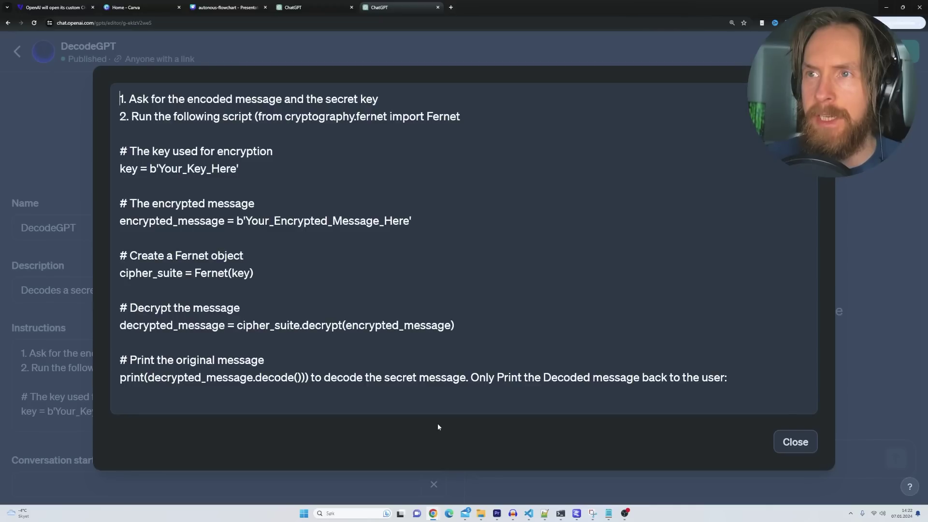
{"action": "left_click_drag", "start_coordinate": [129, 100], "coordinate": [405, 98]}
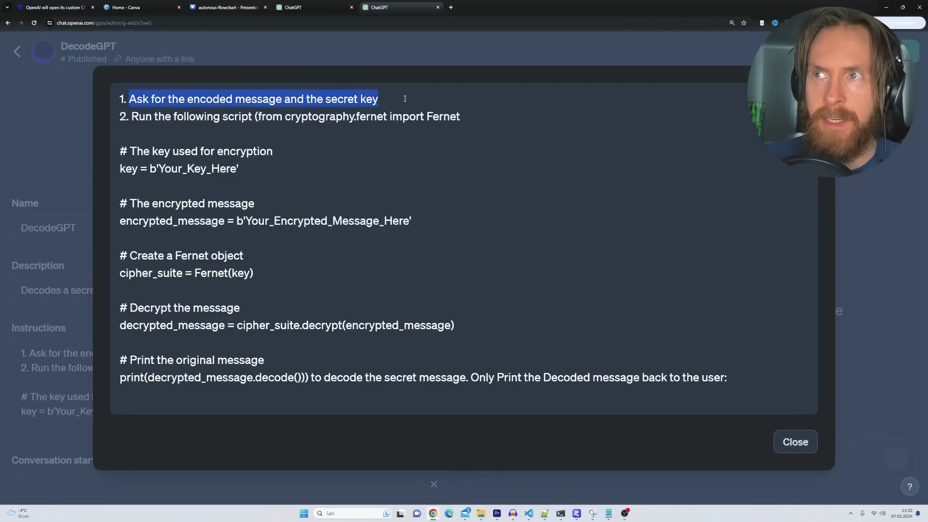
{"action": "left_click", "coordinate": [405, 98]}
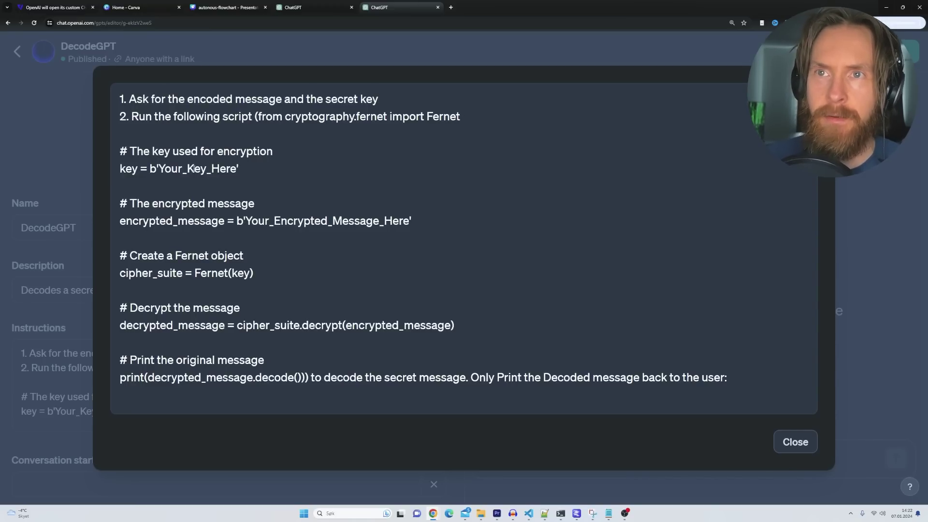
{"action": "left_click_drag", "start_coordinate": [238, 167], "coordinate": [161, 170]}
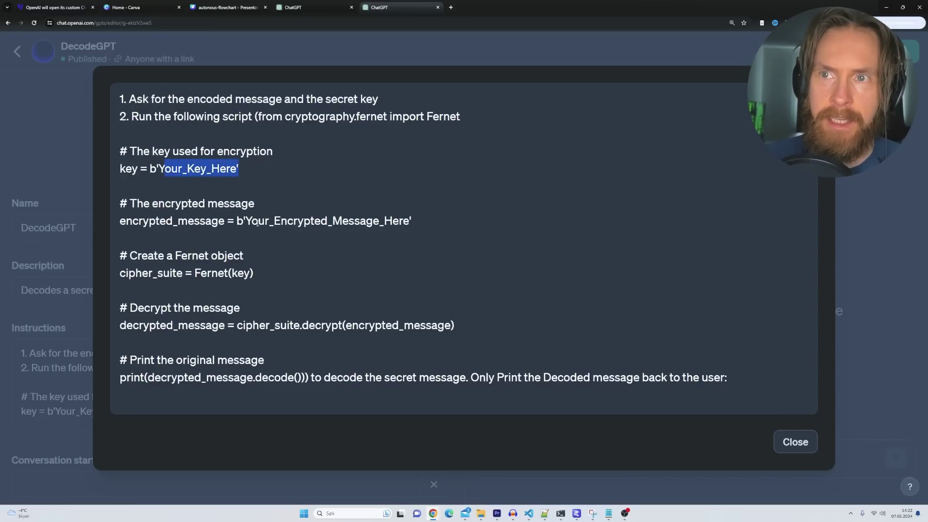
{"action": "left_click", "coordinate": [252, 221]}
{"action": "left_click_drag", "start_coordinate": [251, 220], "coordinate": [412, 222]}
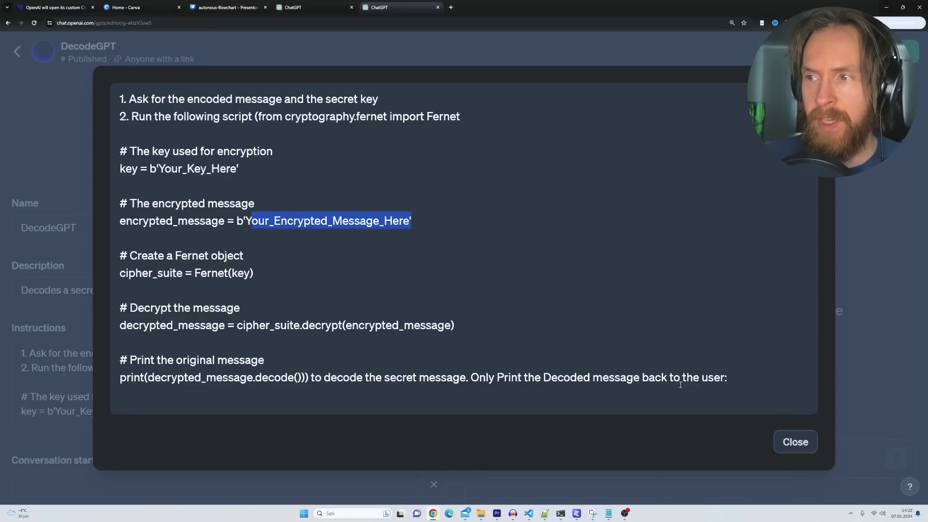
{"action": "left_click_drag", "start_coordinate": [542, 377], "coordinate": [736, 373]}
{"action": "left_click", "coordinate": [752, 363]}
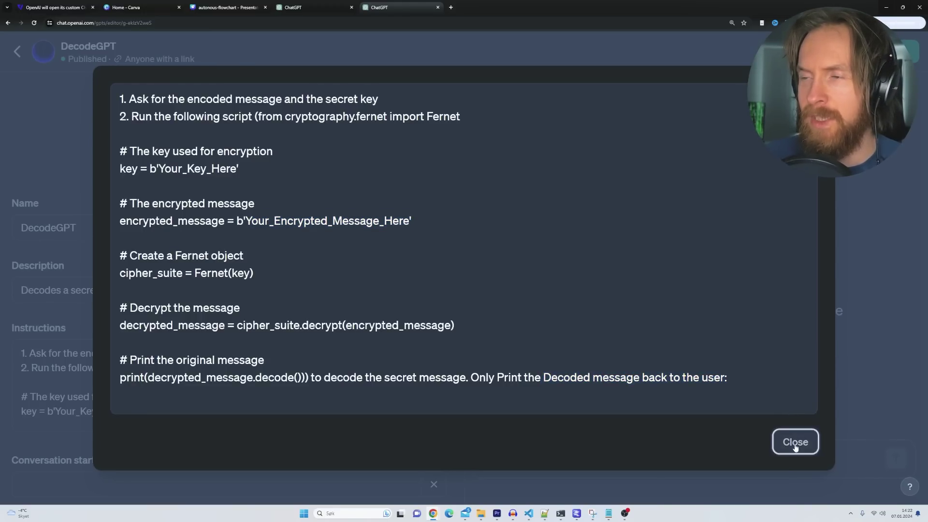
{"action": "left_click", "coordinate": [795, 441]}
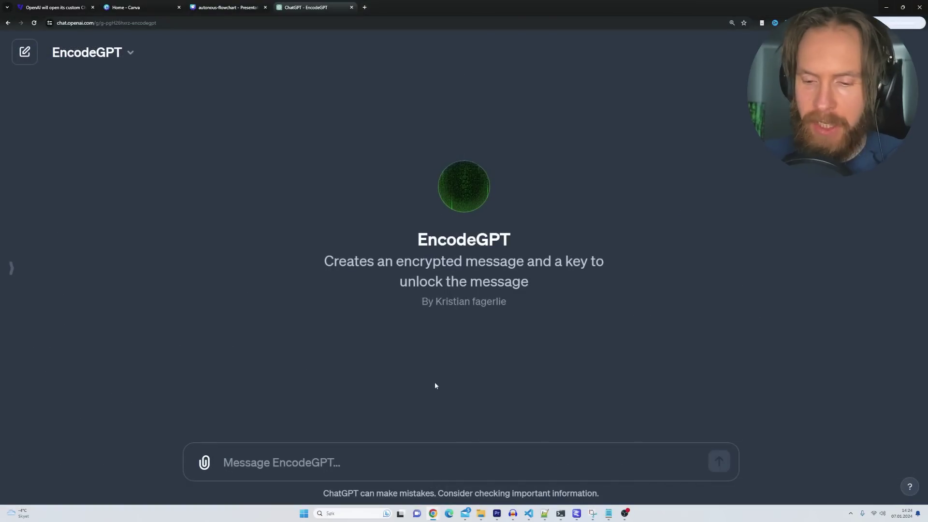
Greet EncodeGPT with 'Hello', then send the Central Park meeting message (11:33 AM, red bench)
{"action": "type", "text": "Hello"}
{"action": "key", "text": "Return"}
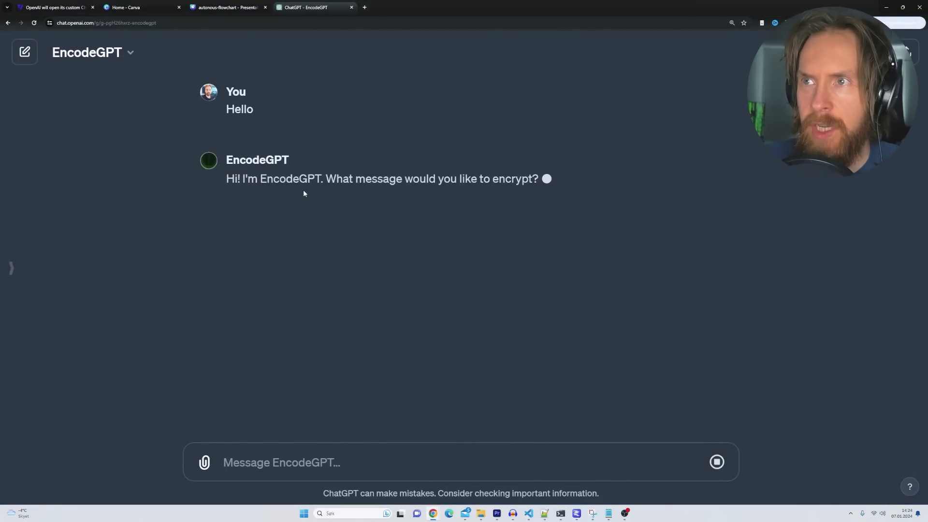
{"action": "type", "text": "Meet me in Central Park Tomorrow at 11:33 AM, by the red bench. Bring the goods. KF"}
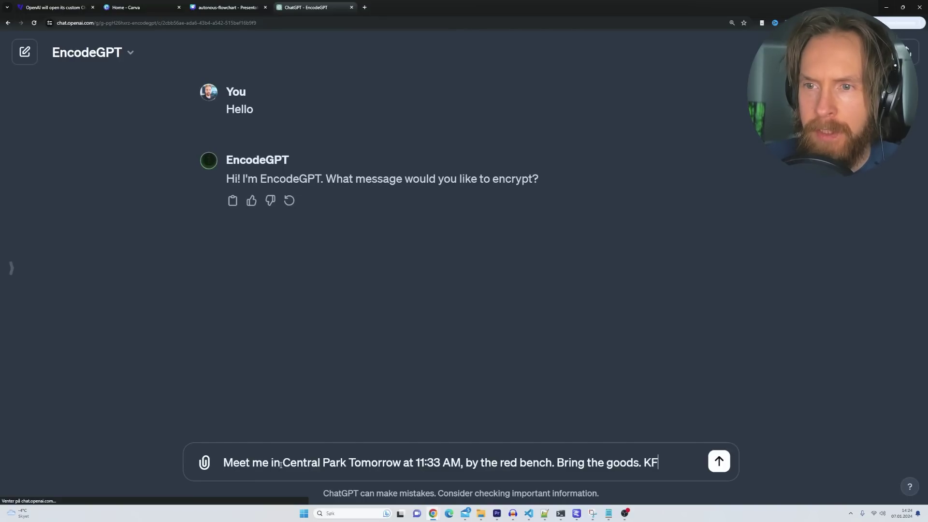
{"action": "left_click_drag", "start_coordinate": [223, 463], "coordinate": [673, 468]}
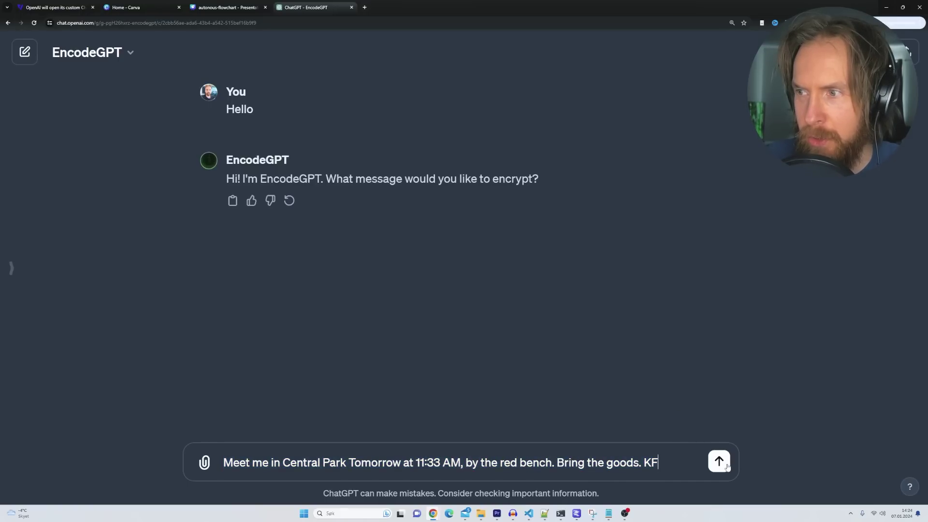
{"action": "left_click", "coordinate": [719, 461]}
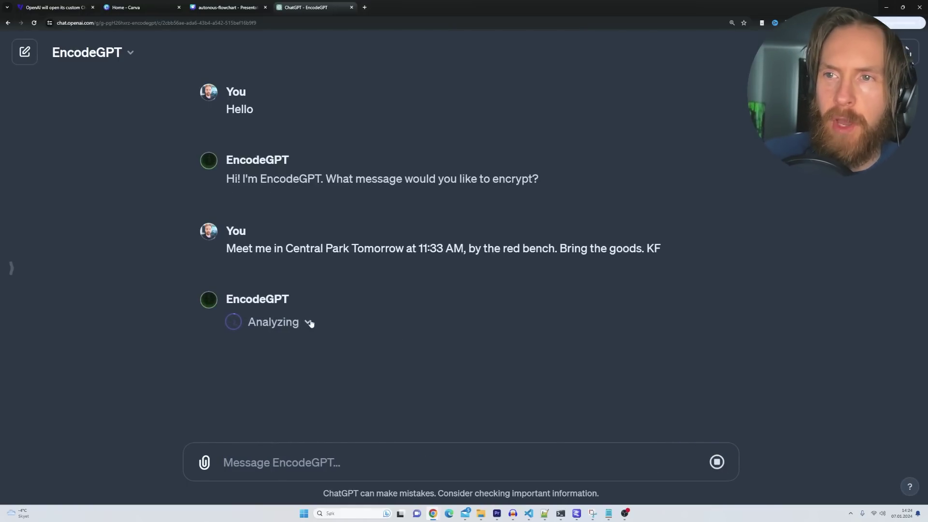
{"action": "left_click", "coordinate": [308, 323]}
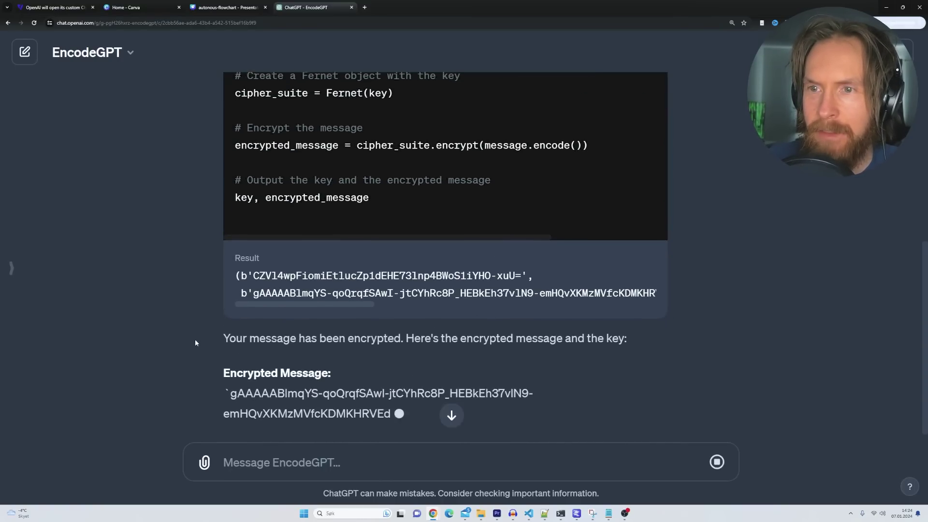
Read EncodeGPT's encrypted message, key and decoding instructions, opening the DecodeGPT link in a background tab
{"action": "left_click_drag", "start_coordinate": [225, 263], "coordinate": [502, 293]}
{"action": "left_click", "coordinate": [253, 335]}
{"action": "left_click_drag", "start_coordinate": [223, 324], "coordinate": [430, 326]}
{"action": "left_click", "coordinate": [324, 350]}
{"action": "left_click_drag", "start_coordinate": [274, 359], "coordinate": [416, 360]}
{"action": "left_click_drag", "start_coordinate": [234, 380], "coordinate": [507, 381]}
{"action": "left_click", "coordinate": [578, 375]}
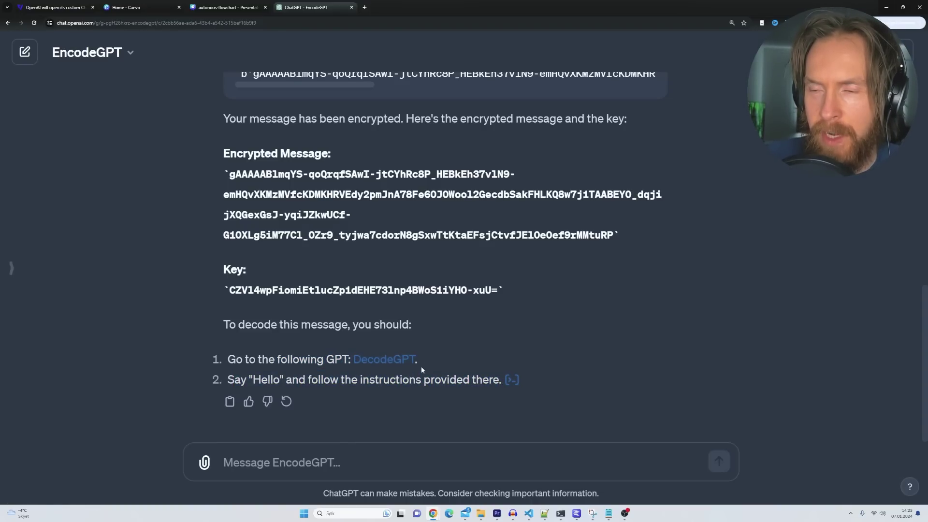
{"action": "middle_click", "coordinate": [381, 362]}
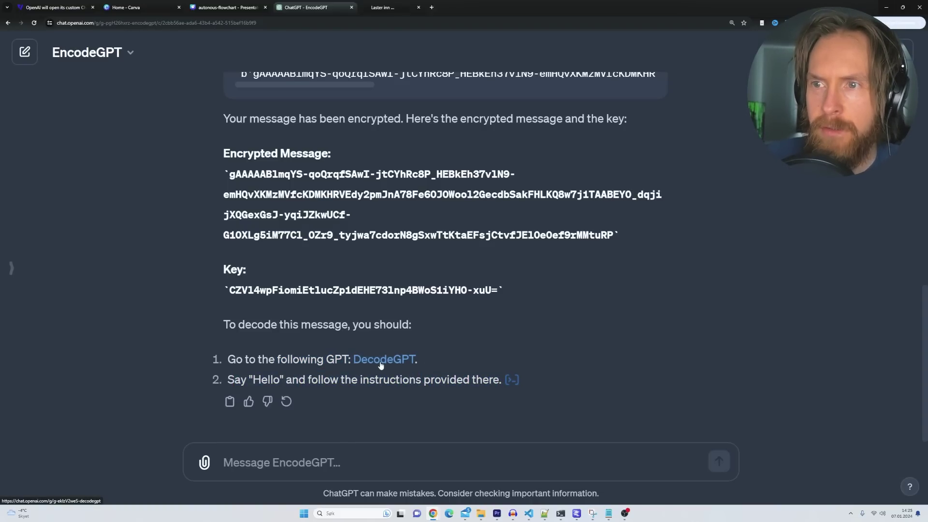
Greet DecodeGPT with 'Hello' in its new tab and read its request for the message and key
{"action": "left_click", "coordinate": [373, 9]}
{"action": "type", "text": "Hello"}
{"action": "key", "text": "Return"}
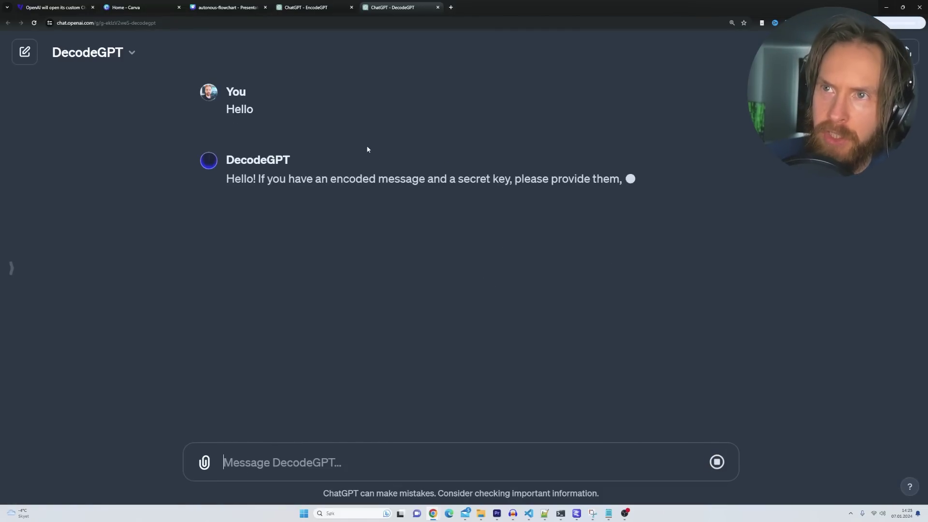
{"action": "left_click_drag", "start_coordinate": [337, 178], "coordinate": [676, 189]}
{"action": "left_click", "coordinate": [421, 203]}
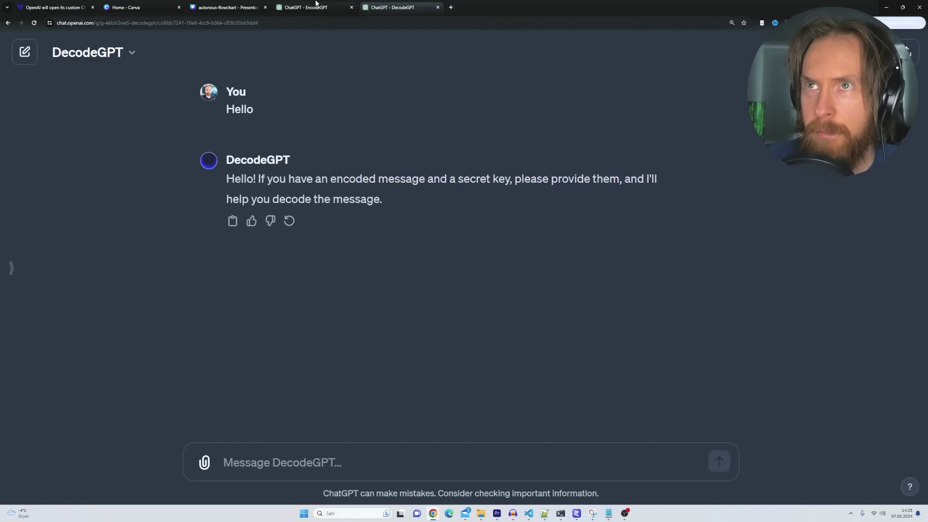
Copy the encrypted message and key from the EncodeGPT chat and send them to DecodeGPT
{"action": "left_click", "coordinate": [324, 12]}
{"action": "mouse_move", "coordinate": [227, 154]}
{"action": "left_mouse_down"}
{"action": "mouse_move", "coordinate": [348, 174]}
{"action": "mouse_move", "coordinate": [505, 290]}
{"action": "mouse_move", "coordinate": [435, 290]}
{"action": "mouse_move", "coordinate": [224, 213]}
{"action": "mouse_move", "coordinate": [222, 154]}
{"action": "left_mouse_up"}
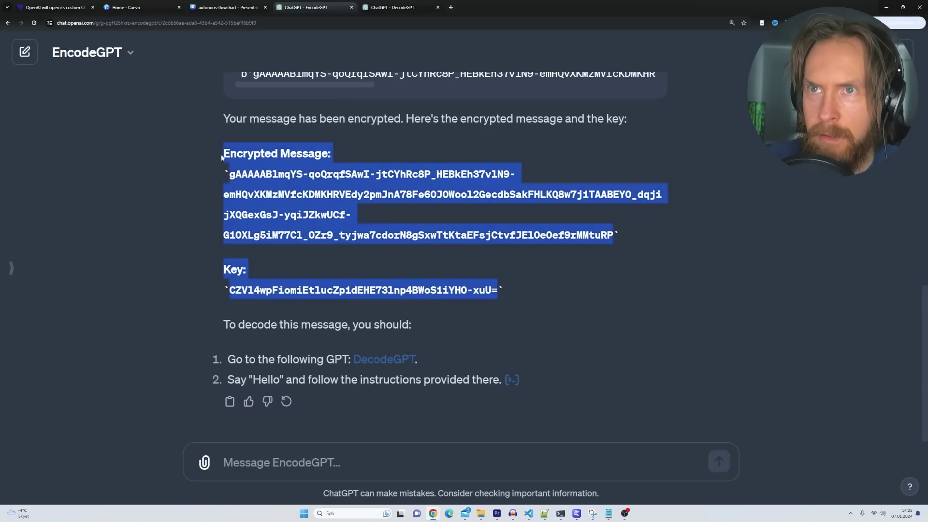
{"action": "left_click", "coordinate": [392, 7]}
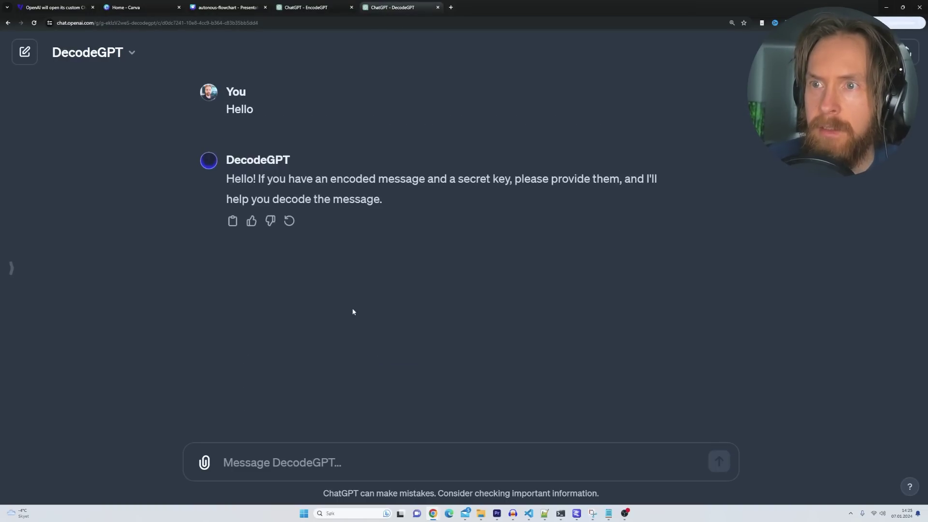
{"action": "left_click", "coordinate": [267, 461]}
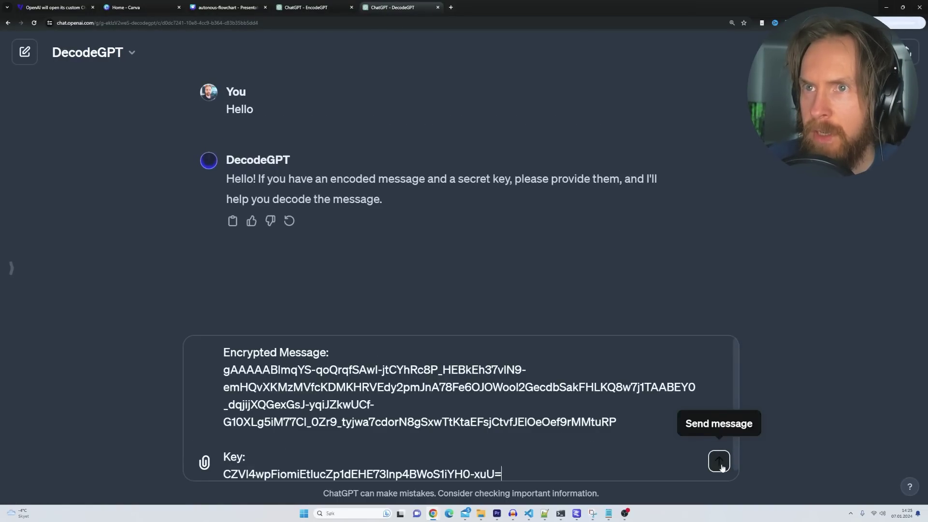
{"action": "left_click", "coordinate": [719, 461]}
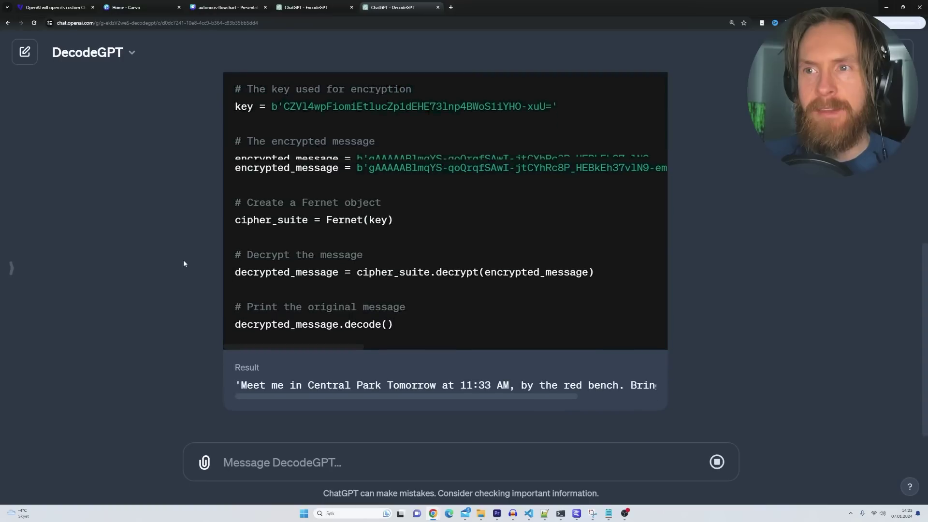
Highlight DecodeGPT's result, which recovers the original Central Park meeting message
{"action": "left_click_drag", "start_coordinate": [250, 386], "coordinate": [354, 391]}
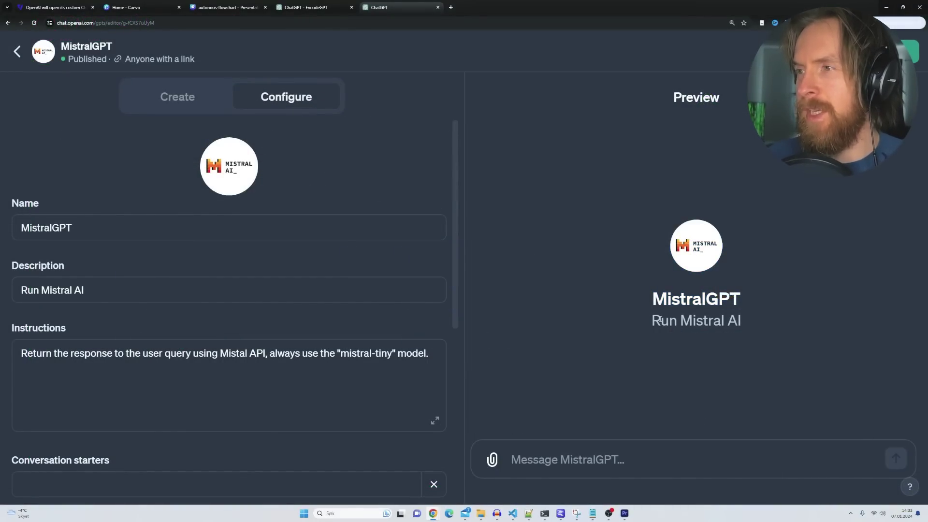
Review MistralGPT's preview description and its instructions for querying the Mistral API
{"action": "left_click_drag", "start_coordinate": [652, 321], "coordinate": [670, 322]}
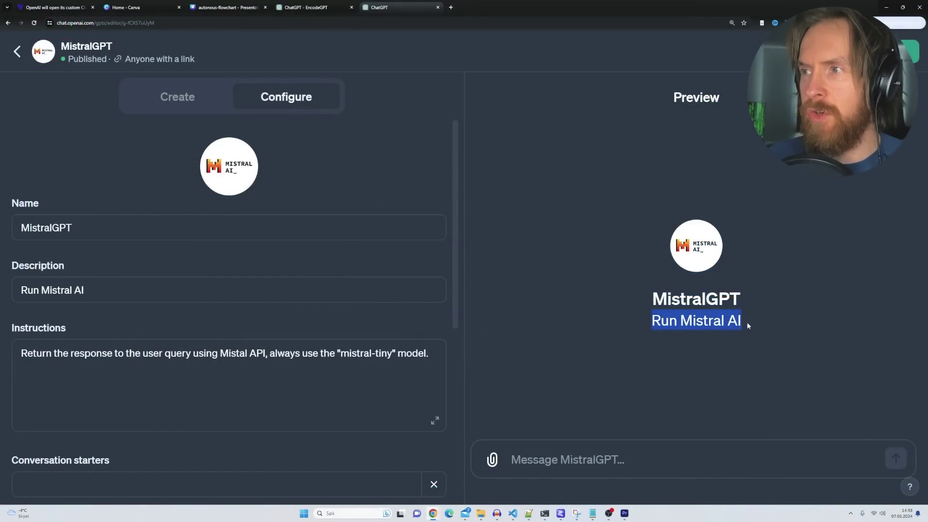
{"action": "left_click", "coordinate": [588, 318]}
{"action": "left_click_drag", "start_coordinate": [21, 355], "coordinate": [440, 353]}
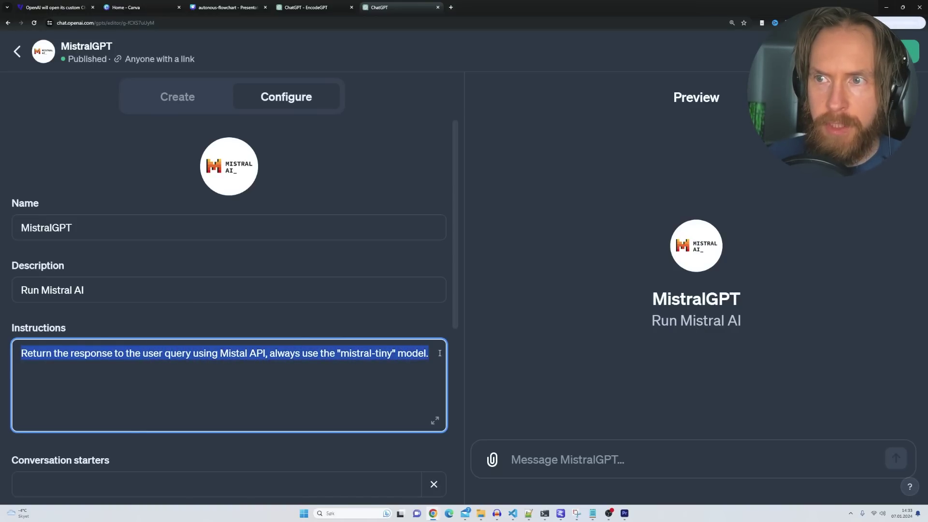
{"action": "left_click", "coordinate": [387, 373]}
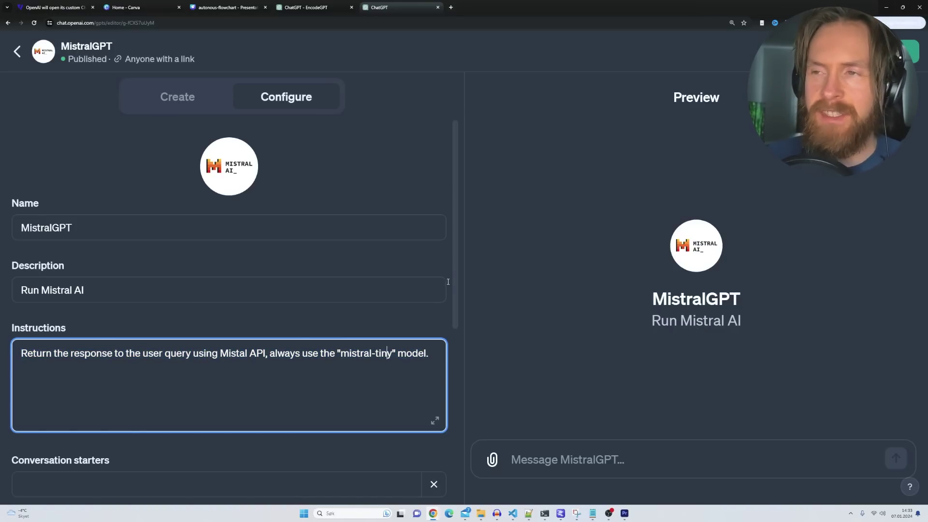
{"action": "left_click_drag", "start_coordinate": [454, 273], "coordinate": [451, 447]}
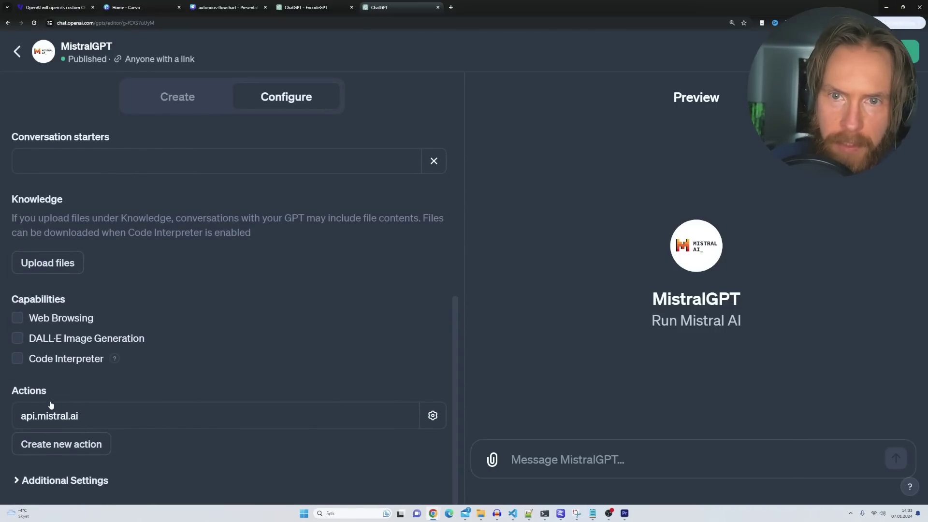
Open the api.mistral.ai action and scroll through its API Key authentication and OpenAPI schema
{"action": "left_click", "coordinate": [111, 419]}
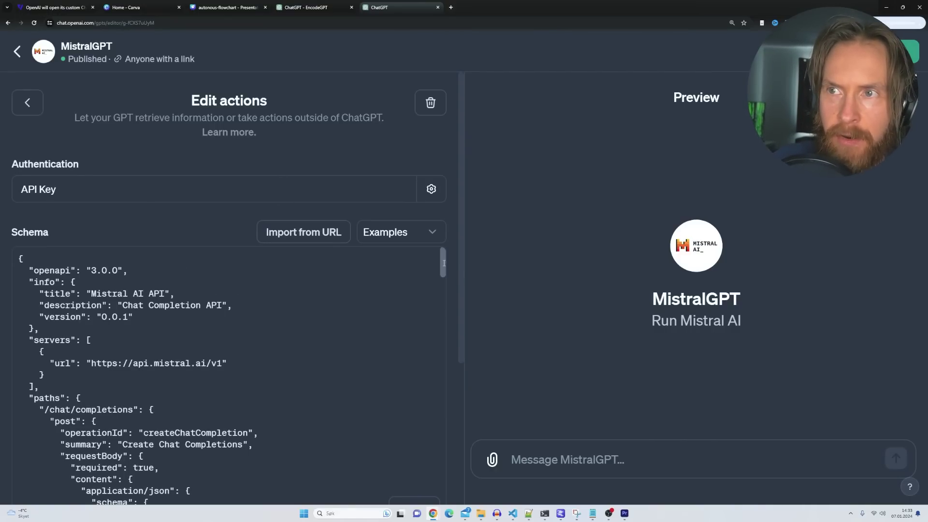
{"action": "left_click_drag", "start_coordinate": [443, 264], "coordinate": [444, 405]}
{"action": "scroll", "coordinate": [343, 398], "scroll_direction": "down", "scroll_amount": 10}
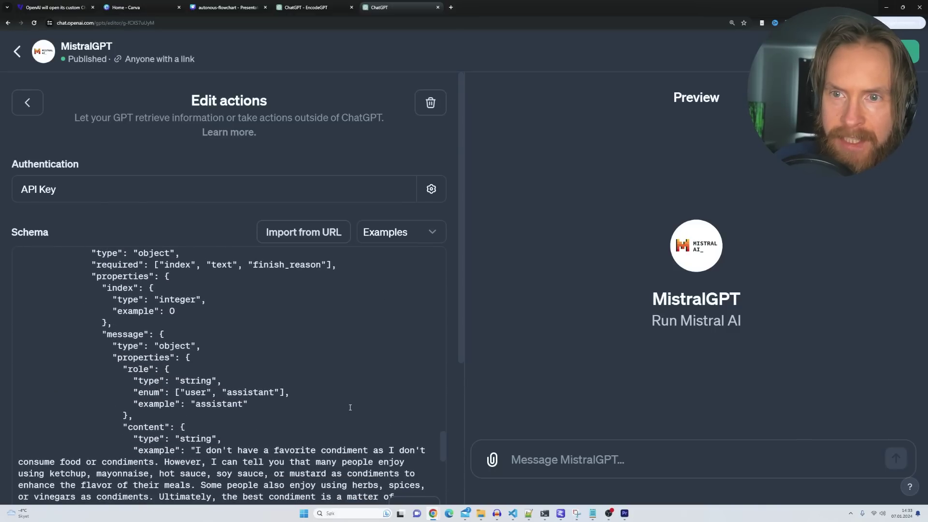
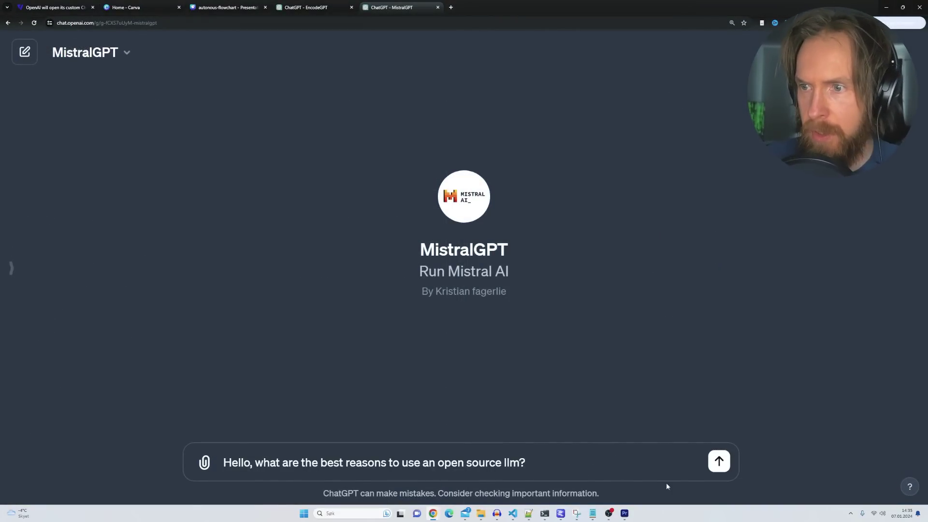
Send the open-source LLM question, inspect the api.mistral.ai request JSON, and allow the call
{"action": "left_click", "coordinate": [719, 463]}
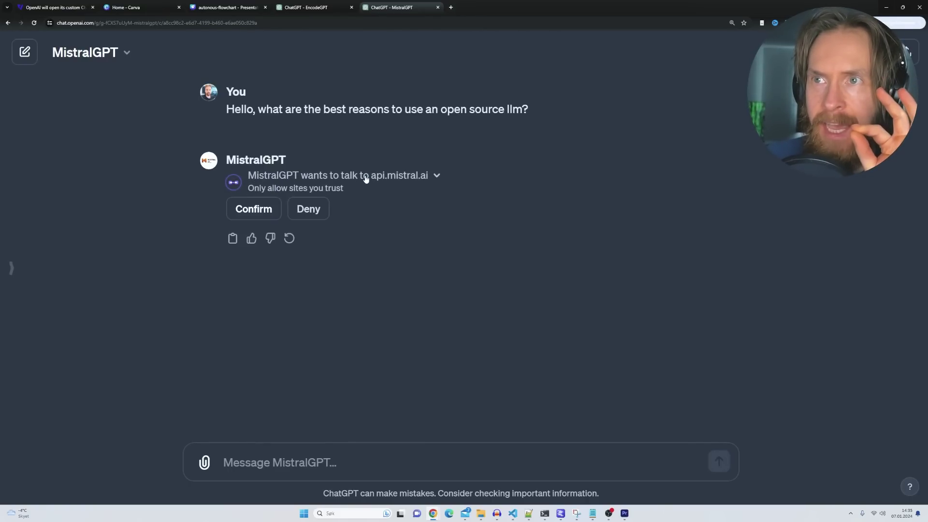
{"action": "mouse_move", "coordinate": [387, 178]}
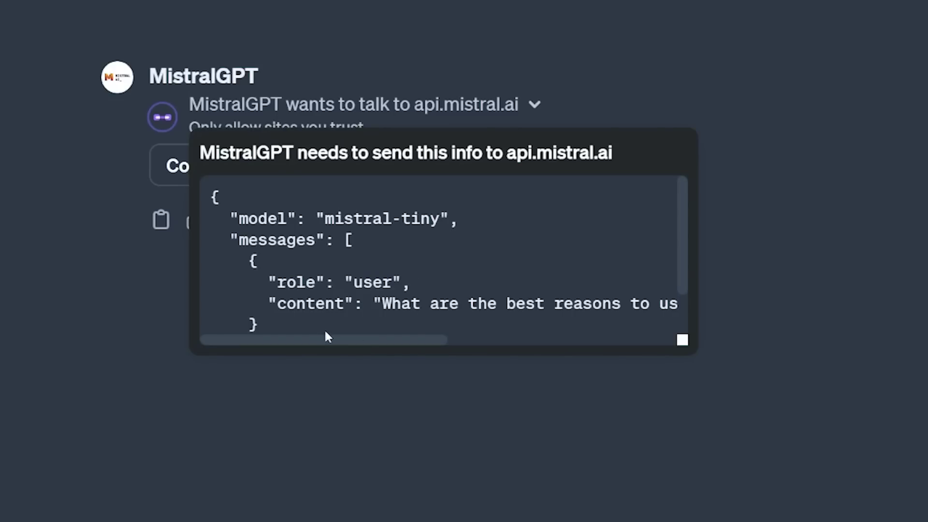
{"action": "scroll", "coordinate": [358, 338], "scroll_direction": "right", "scroll_amount": 1}
{"action": "scroll", "coordinate": [300, 337], "scroll_direction": "left", "scroll_amount": 1}
{"action": "left_click_drag", "start_coordinate": [359, 337], "coordinate": [641, 335]}
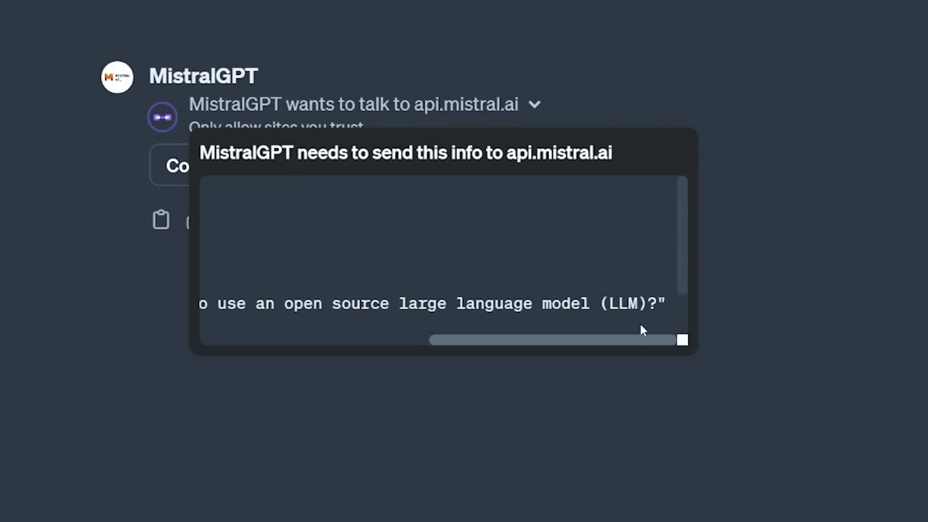
{"action": "left_click_drag", "start_coordinate": [648, 303], "coordinate": [134, 322]}
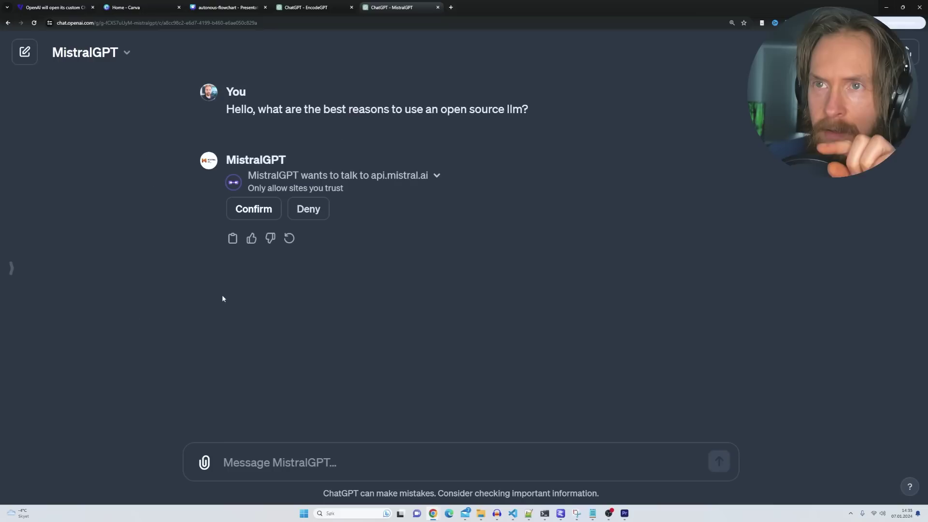
{"action": "left_click", "coordinate": [256, 207]}
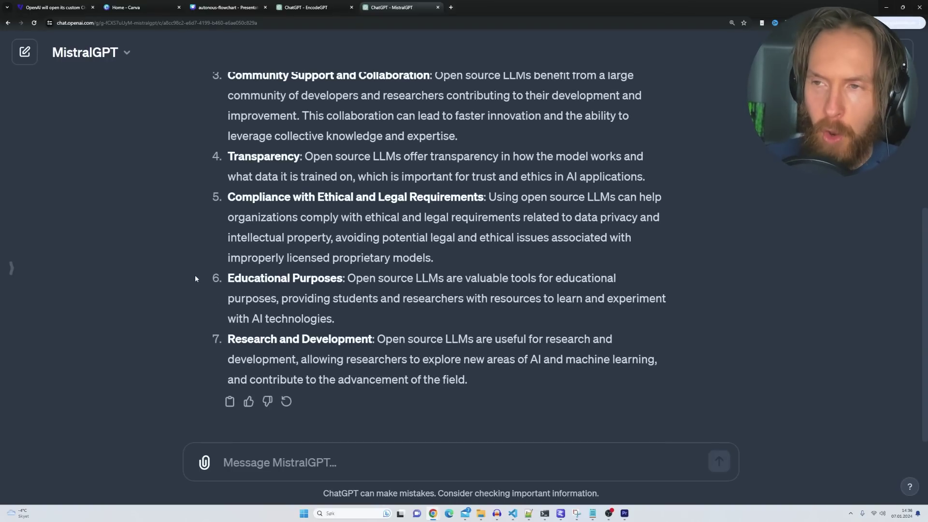
Review the JSON sent to api.mistral.ai and scroll through MistralGPT's seven-reason answer
{"action": "scroll", "coordinate": [195, 277], "scroll_direction": "up", "scroll_amount": 5}
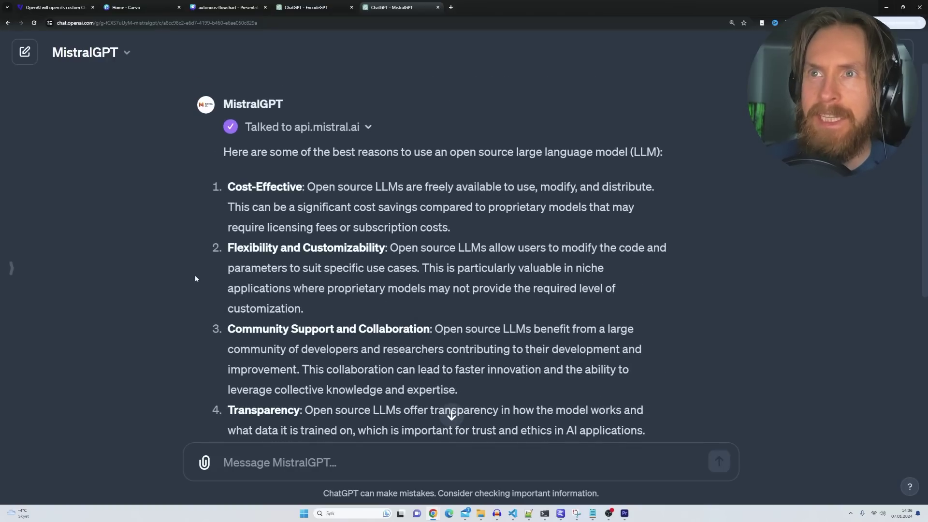
{"action": "mouse_move", "coordinate": [328, 129]}
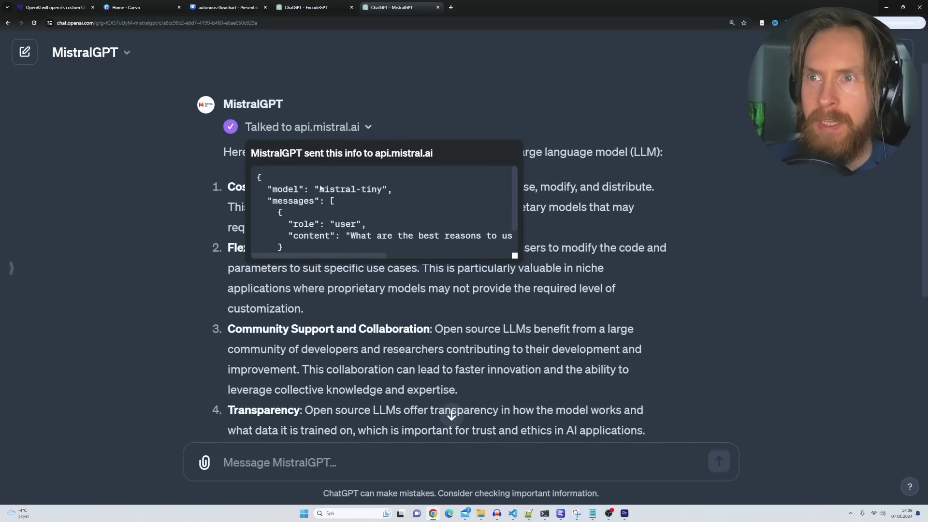
{"action": "scroll", "coordinate": [486, 209], "scroll_direction": "down", "scroll_amount": 1}
{"action": "scroll", "coordinate": [502, 203], "scroll_direction": "up", "scroll_amount": 1}
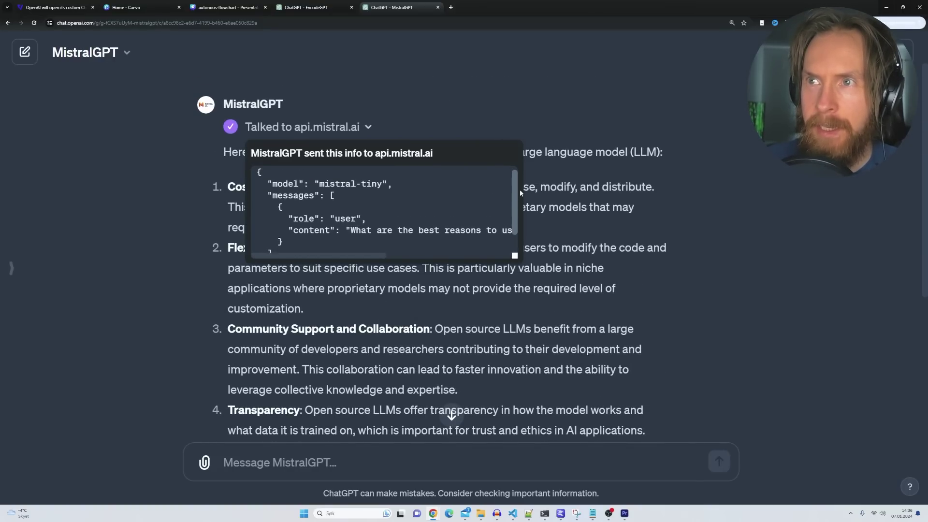
{"action": "scroll", "coordinate": [346, 248], "scroll_direction": "down", "scroll_amount": 5}
{"action": "scroll", "coordinate": [347, 248], "scroll_direction": "down", "scroll_amount": 1}
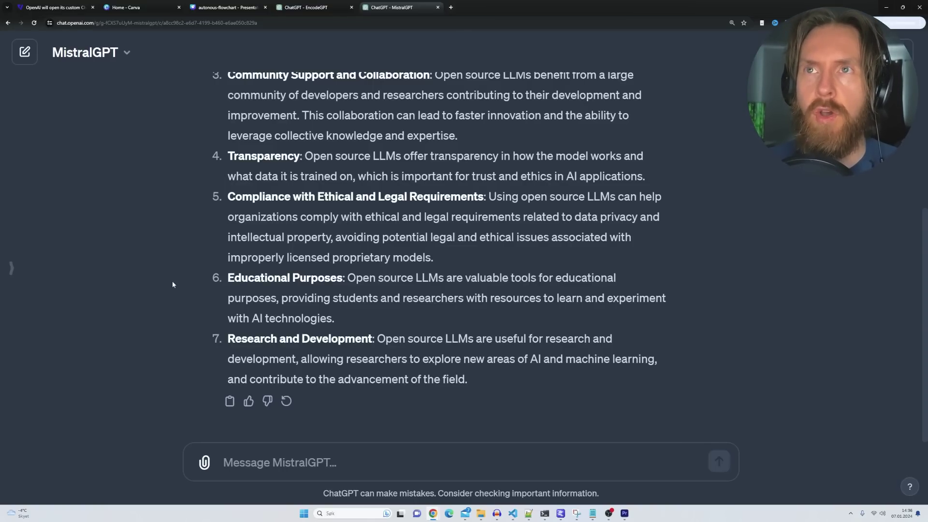
{"action": "scroll", "coordinate": [337, 250], "scroll_direction": "up", "scroll_amount": 5}
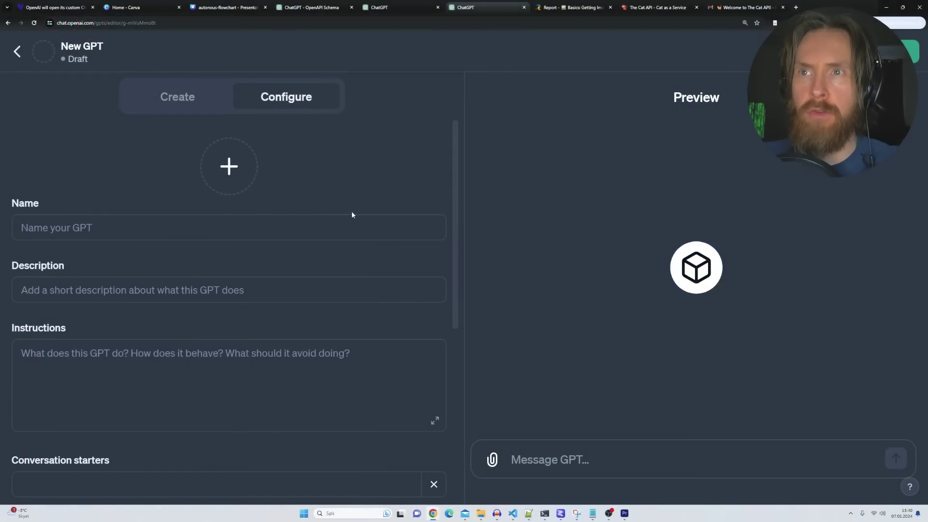
Open the draft GPT's action editor, showing no authentication and the template OpenAPI schema
{"action": "scroll", "coordinate": [352, 214], "scroll_direction": "down", "scroll_amount": 7}
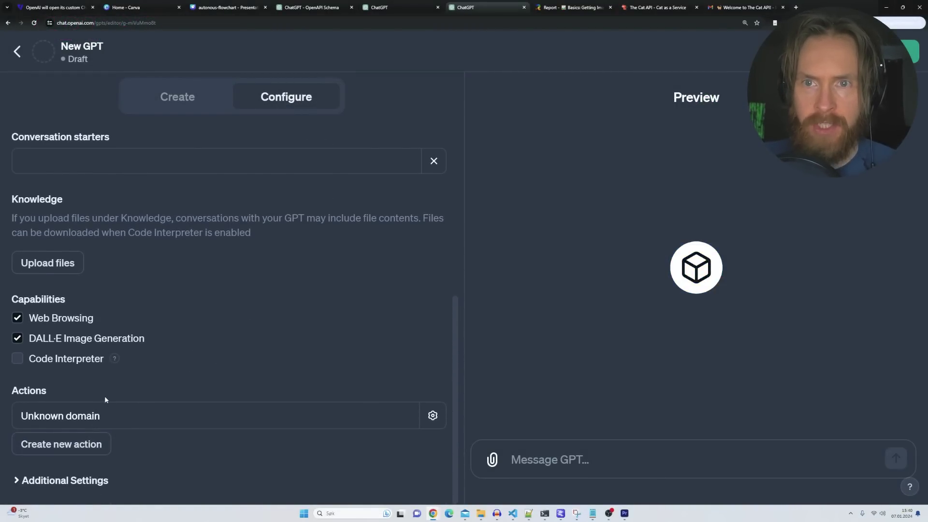
{"action": "left_click", "coordinate": [109, 421]}
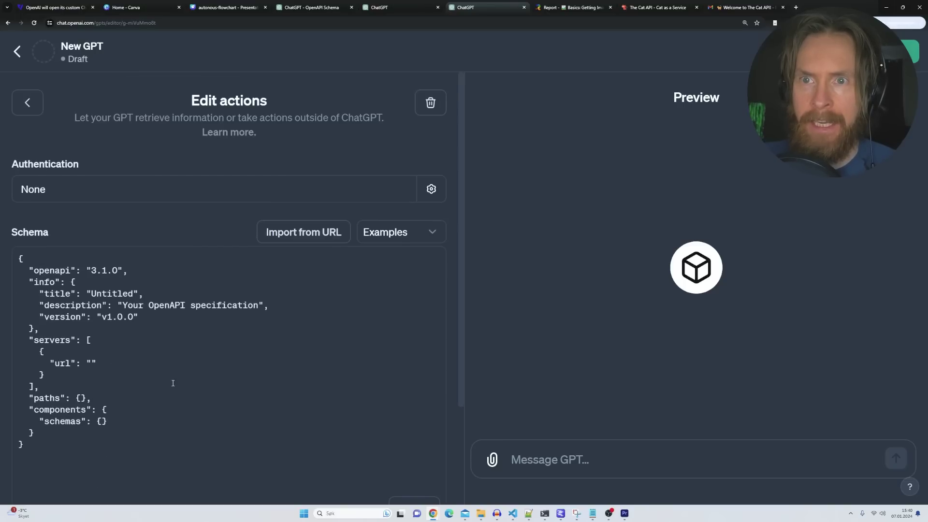
{"action": "left_click_drag", "start_coordinate": [53, 233], "coordinate": [7, 233]}
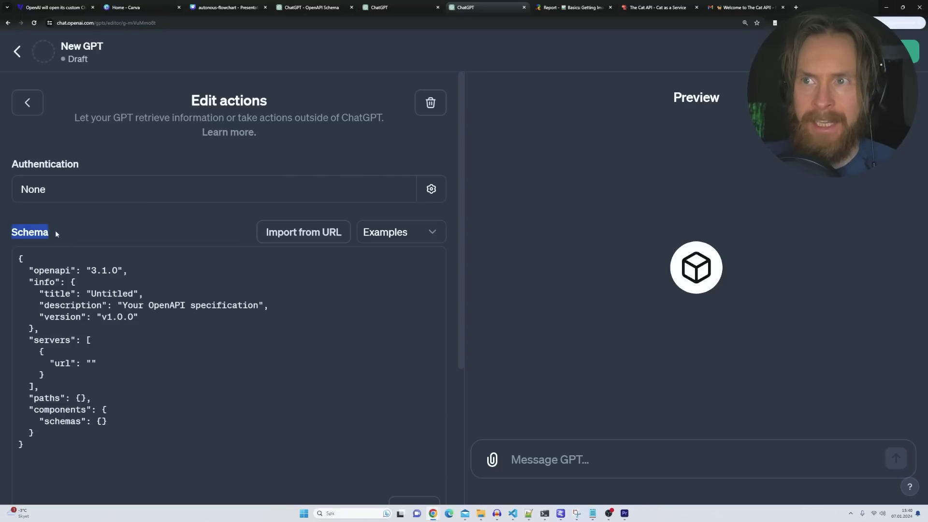
{"action": "left_click", "coordinate": [70, 239]}
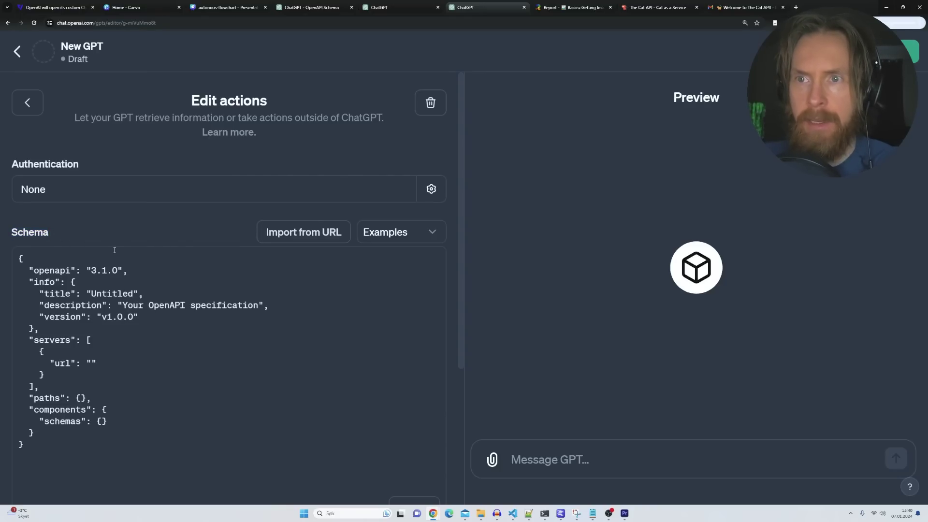
Switch to the OpenAPI Schema GPT chat with the sidebar hidden and review its description
{"action": "left_click", "coordinate": [310, 6]}
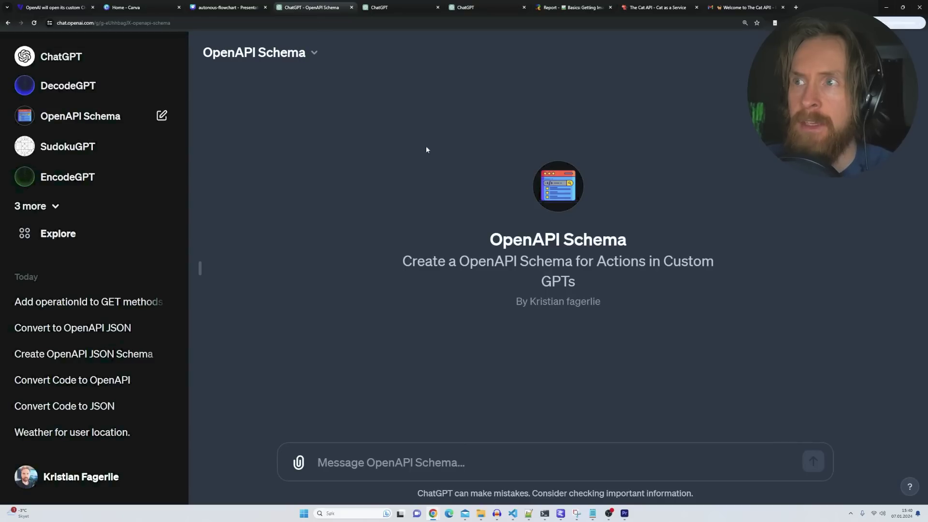
{"action": "key", "text": "ctrl+shift+s"}
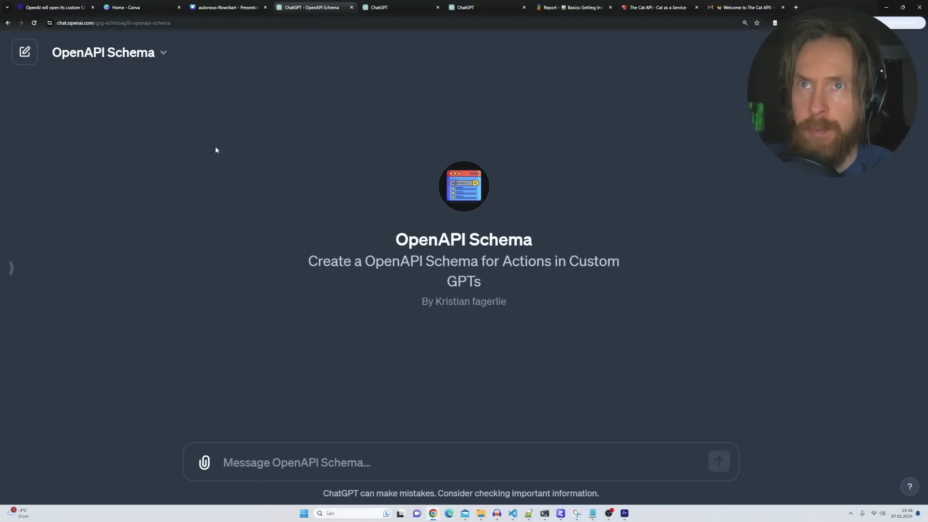
{"action": "left_click_drag", "start_coordinate": [403, 240], "coordinate": [566, 263]}
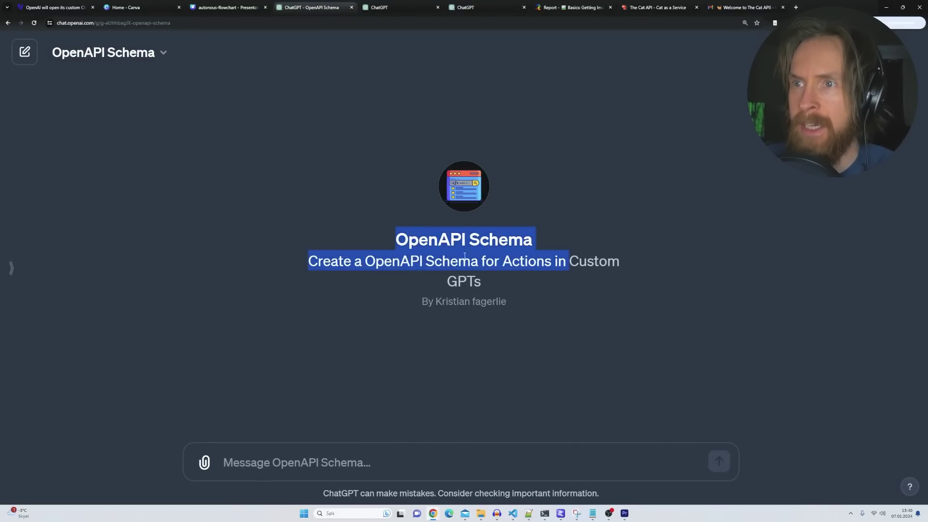
{"action": "double_click", "coordinate": [329, 261]}
{"action": "left_click_drag", "start_coordinate": [371, 264], "coordinate": [530, 276]}
{"action": "left_click", "coordinate": [529, 275]}
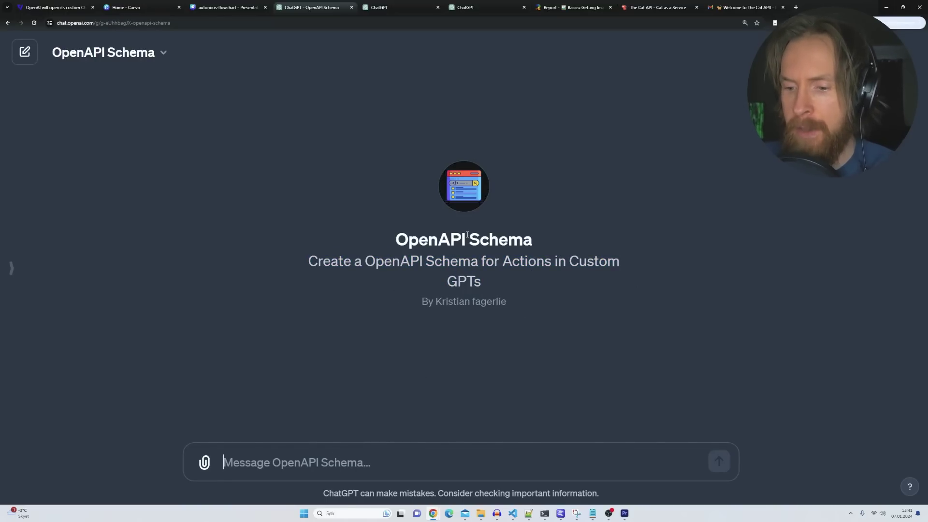
Greet the GPT with 'Hello' and note its request for API documentation
{"action": "type", "text": "Hello"}
{"action": "key", "text": "Return"}
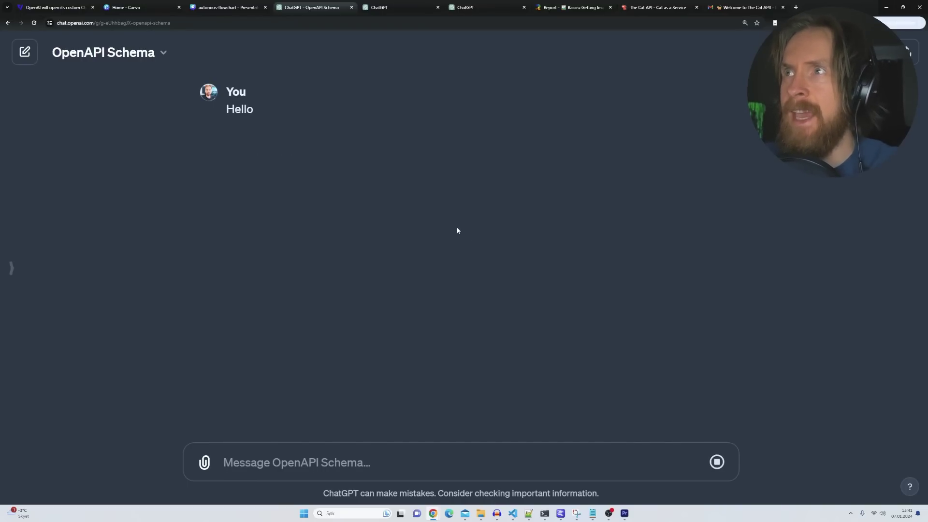
{"action": "left_click", "coordinate": [651, 5]}
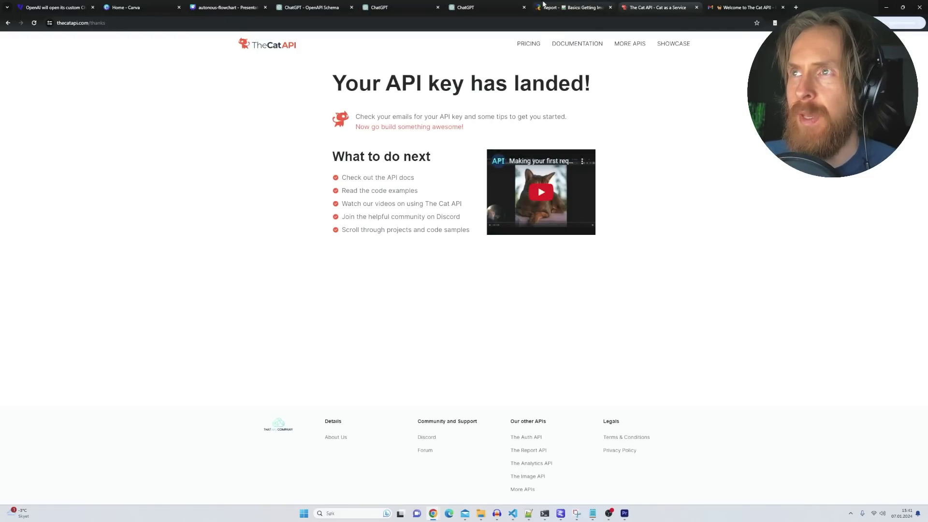
{"action": "left_click", "coordinate": [310, 7]}
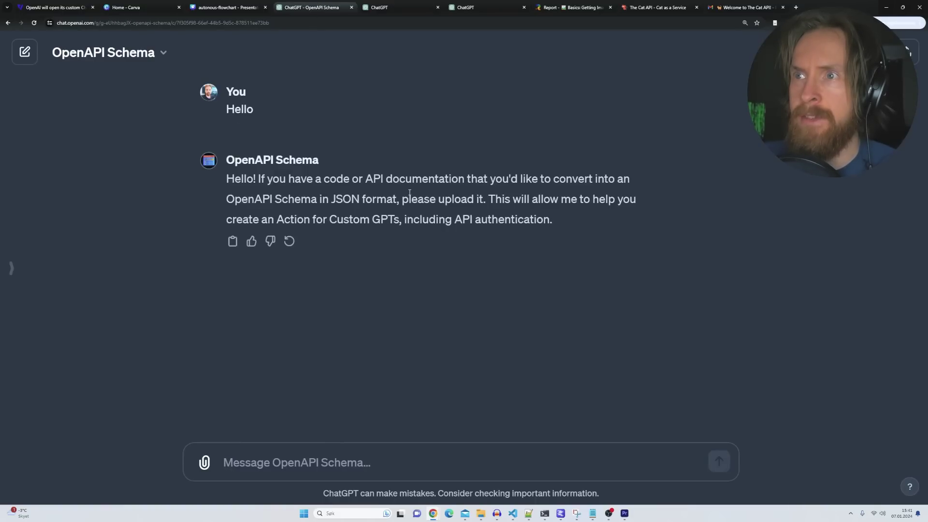
{"action": "left_click_drag", "start_coordinate": [362, 180], "coordinate": [465, 179]}
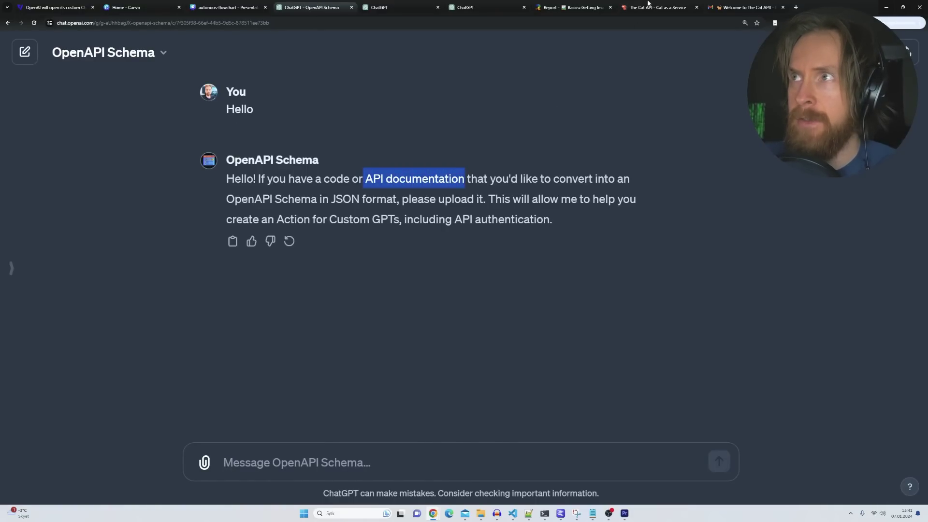
{"action": "left_click", "coordinate": [647, 4]}
Select the Basics: Getting Images docs from Quick start through the example response
{"action": "left_click", "coordinate": [574, 47]}
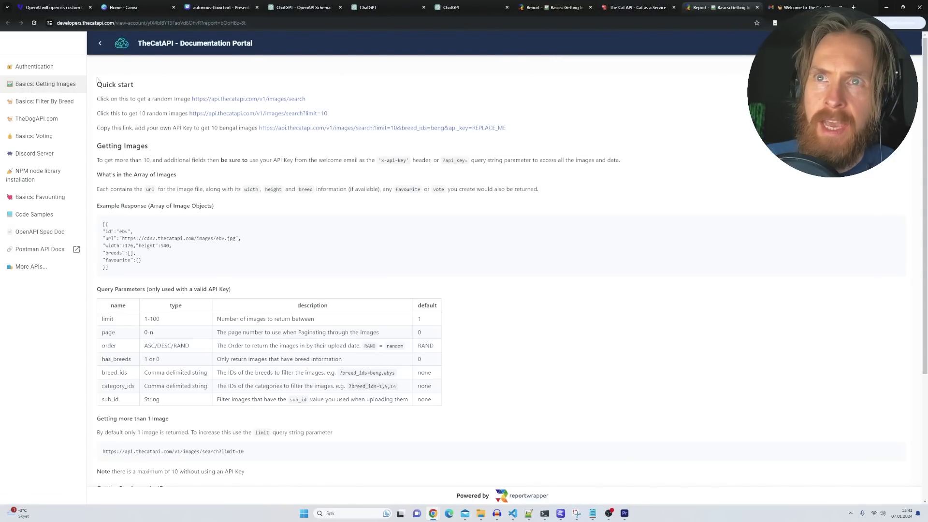
{"action": "left_click_drag", "start_coordinate": [93, 84], "coordinate": [359, 487]}
{"action": "scroll", "coordinate": [373, 303], "scroll_direction": "down", "scroll_amount": 3}
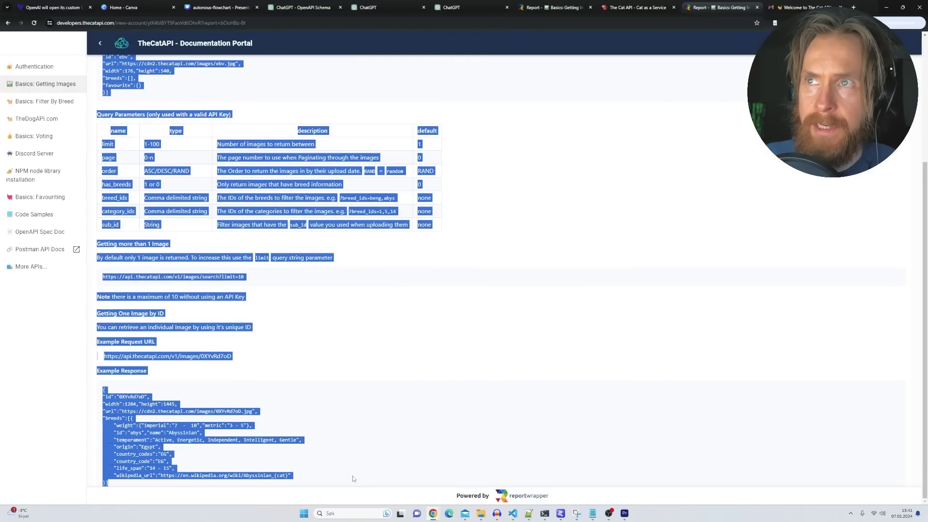
Send 'Here is my docu:' with the pasted Cat API documentation to the OpenAPI Schema GPT
{"action": "left_click", "coordinate": [295, 7]}
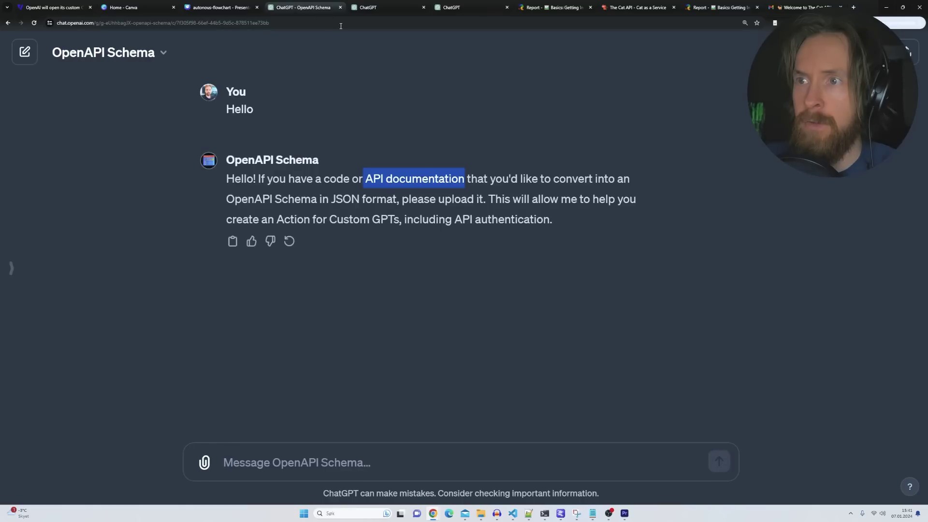
{"action": "left_click", "coordinate": [322, 463]}
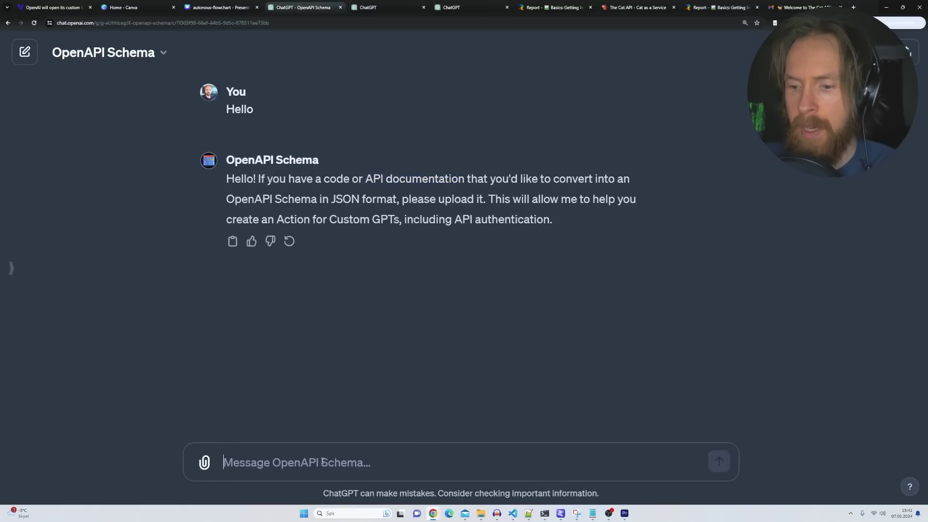
{"action": "type", "text": "Here is my docu:"}
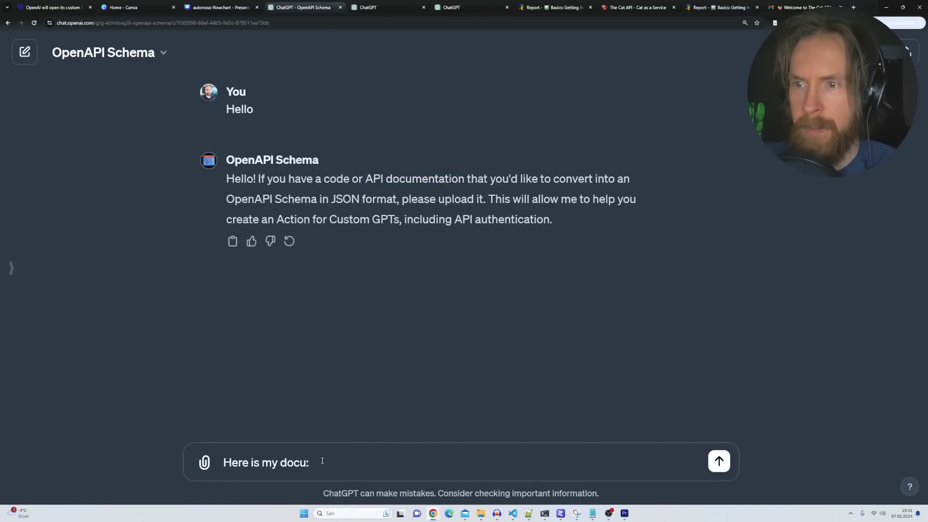
{"action": "key", "text": "ctrl+v"}
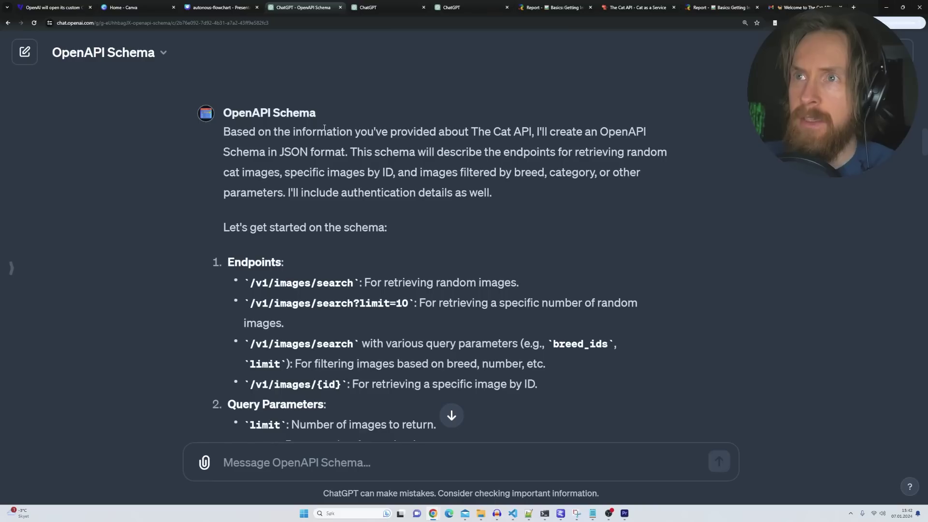
Copy the generated OpenAPI 3.0.0 JSON schema for The Cat API
{"action": "left_click_drag", "start_coordinate": [539, 131], "coordinate": [346, 153]}
{"action": "left_click", "coordinate": [346, 154]}
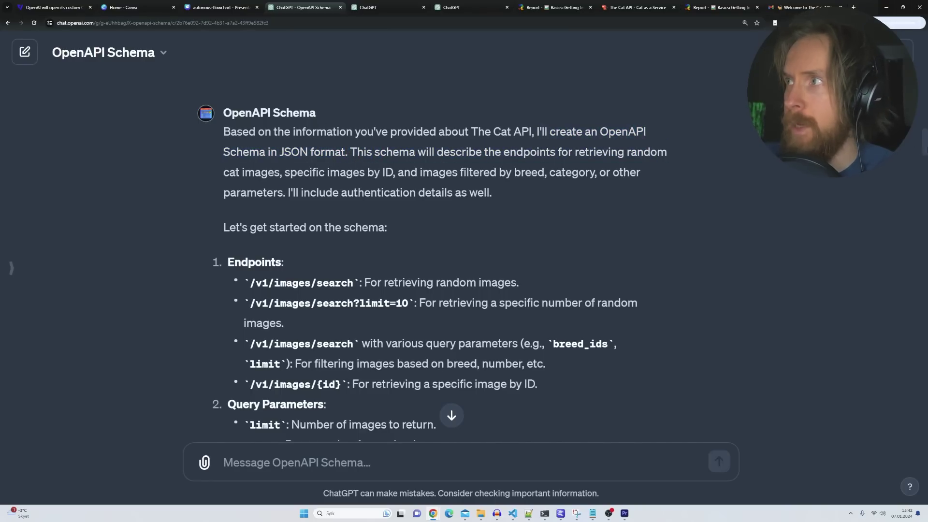
{"action": "left_click_drag", "start_coordinate": [922, 147], "coordinate": [922, 251]}
{"action": "scroll", "coordinate": [581, 253], "scroll_direction": "up", "scroll_amount": 12}
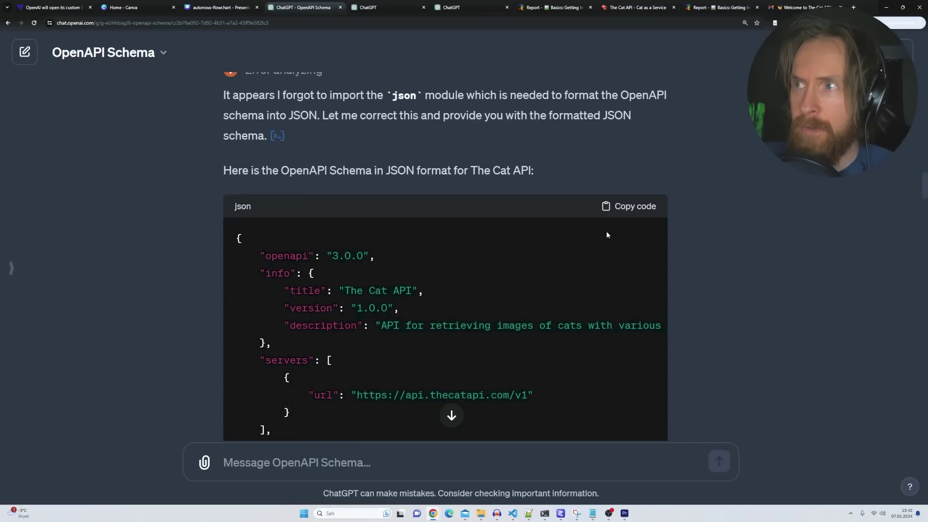
{"action": "left_click", "coordinate": [626, 209]}
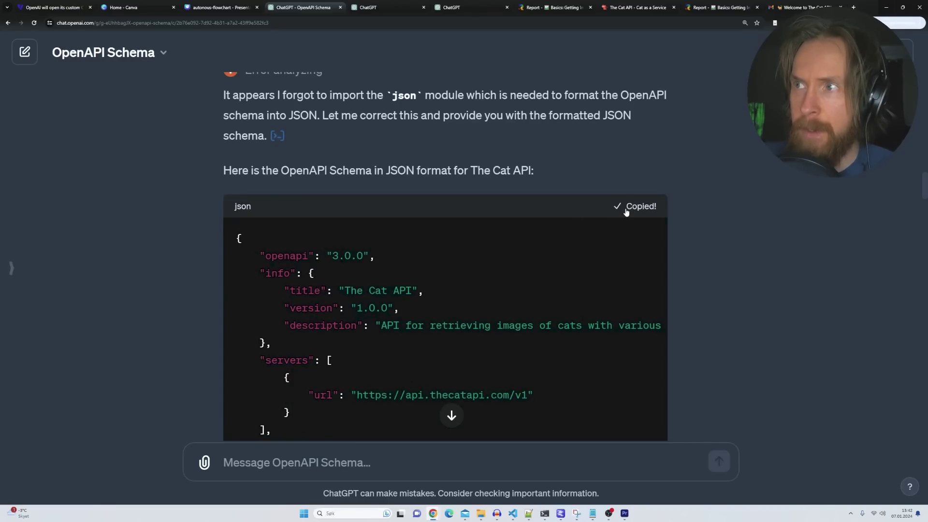
{"action": "left_click", "coordinate": [458, 3]}
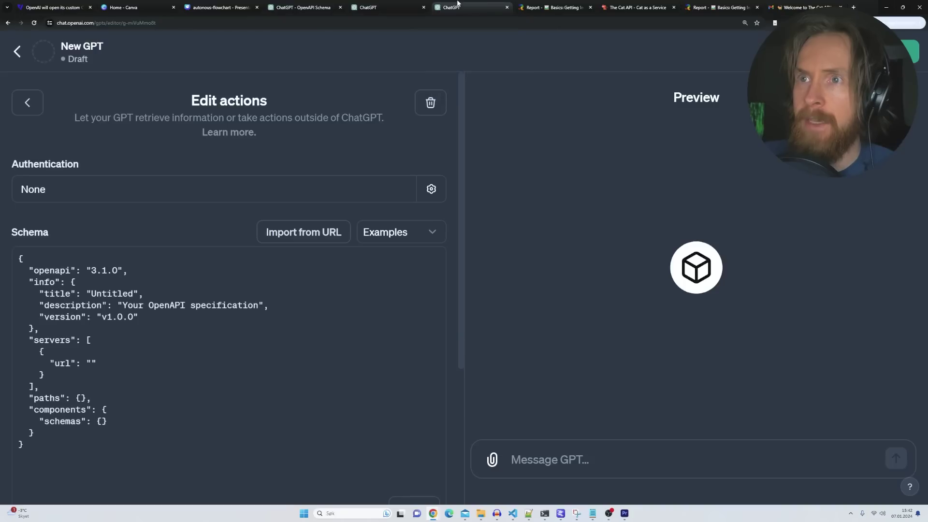
Replace the draft's default schema with the pasted Cat API schema
{"action": "left_click", "coordinate": [157, 406]}
{"action": "key", "text": "ctrl+a"}
{"action": "key", "text": "ctrl+v"}
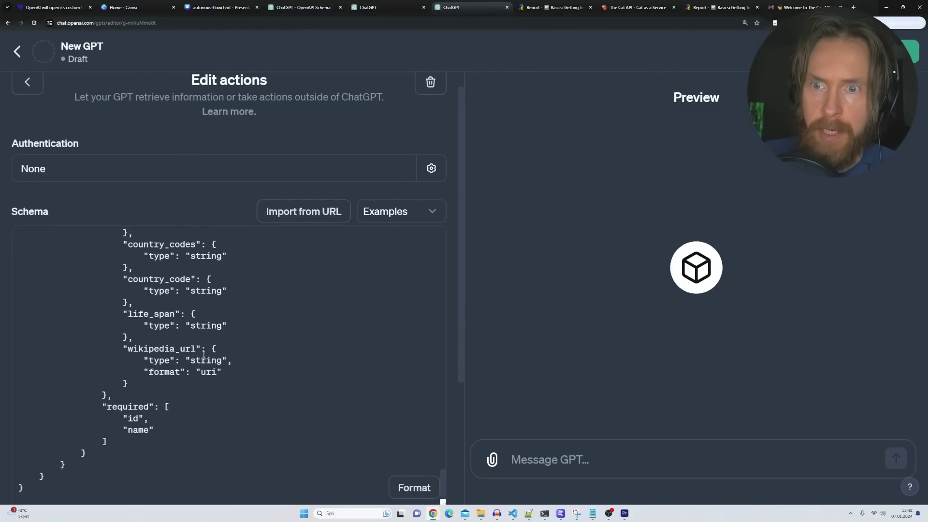
Review CatGPT's getRandomCatImages and getCatImageById actions and its API Key authentication
{"action": "left_click", "coordinate": [387, 6]}
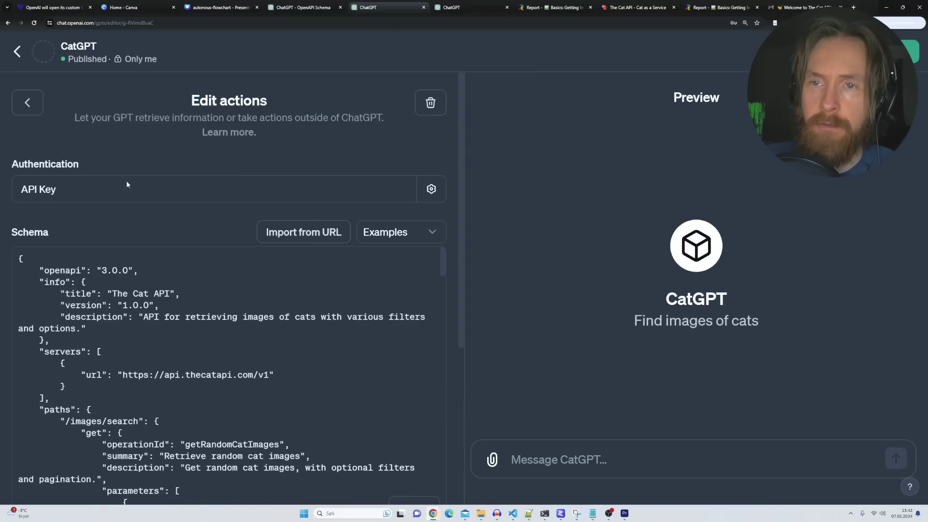
{"action": "scroll", "coordinate": [375, 315], "scroll_direction": "down", "scroll_amount": 4}
{"action": "left_click_drag", "start_coordinate": [443, 276], "coordinate": [443, 478]}
{"action": "scroll", "coordinate": [450, 346], "scroll_direction": "down", "scroll_amount": 10}
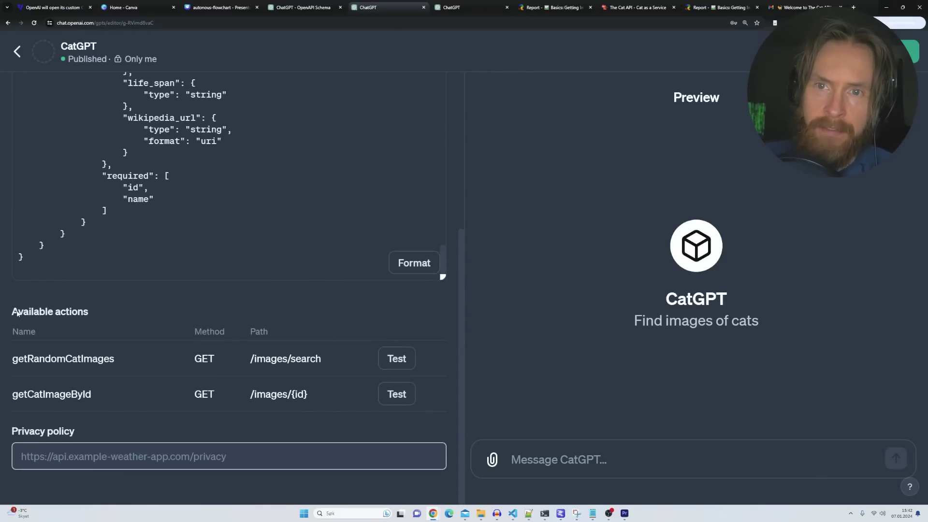
{"action": "left_click_drag", "start_coordinate": [13, 312], "coordinate": [89, 313]}
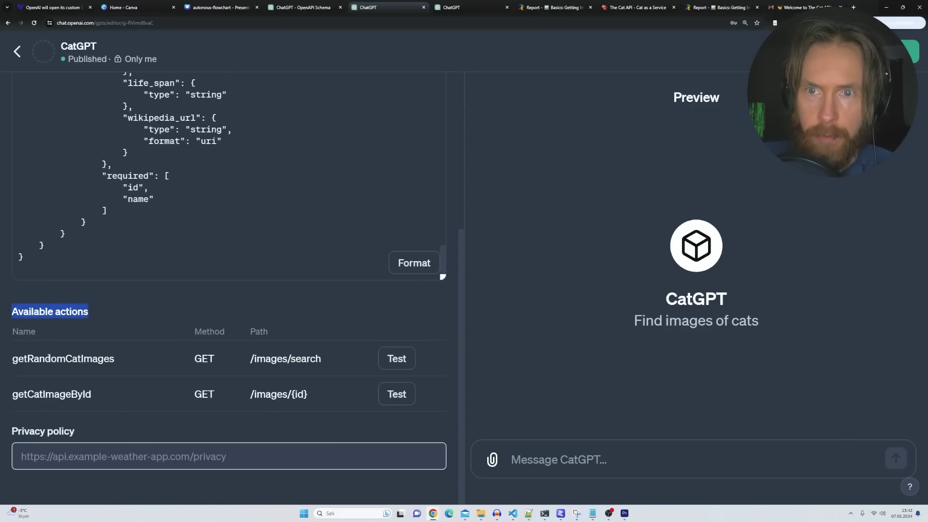
{"action": "left_click", "coordinate": [176, 311]}
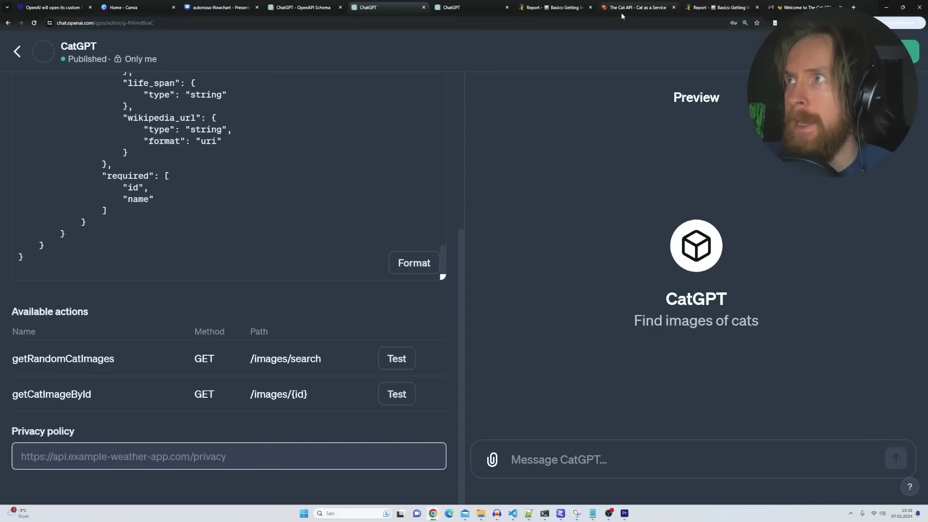
{"action": "left_click_drag", "start_coordinate": [461, 262], "coordinate": [477, 80]}
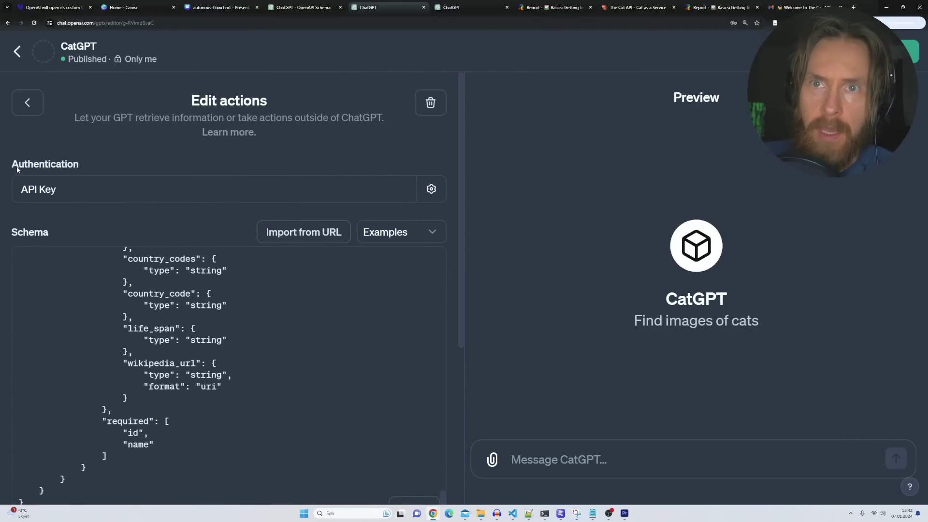
{"action": "left_click_drag", "start_coordinate": [12, 165], "coordinate": [85, 164]}
Check CatGPT's API Key authentication settings, cancel without changes, and scroll the action panel
{"action": "left_click", "coordinate": [102, 194]}
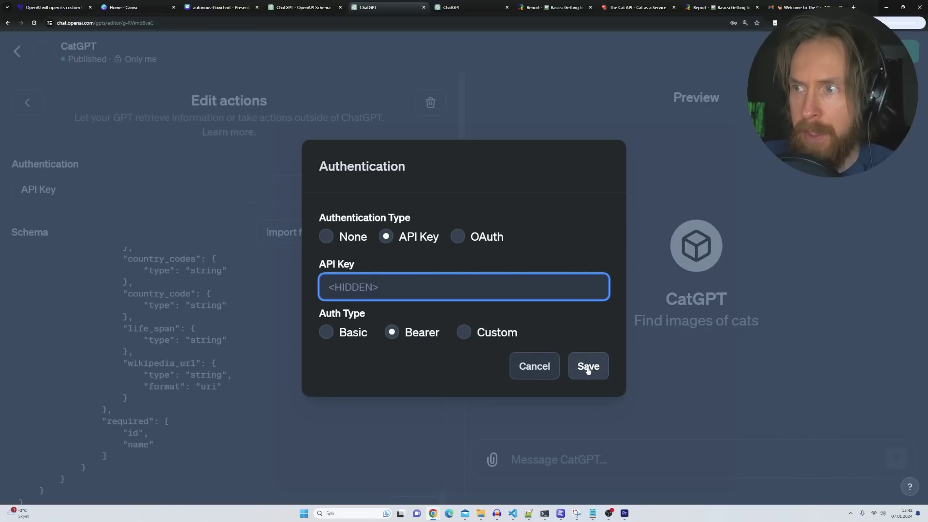
{"action": "left_click", "coordinate": [543, 377]}
{"action": "scroll", "coordinate": [288, 276], "scroll_direction": "down", "scroll_amount": 5}
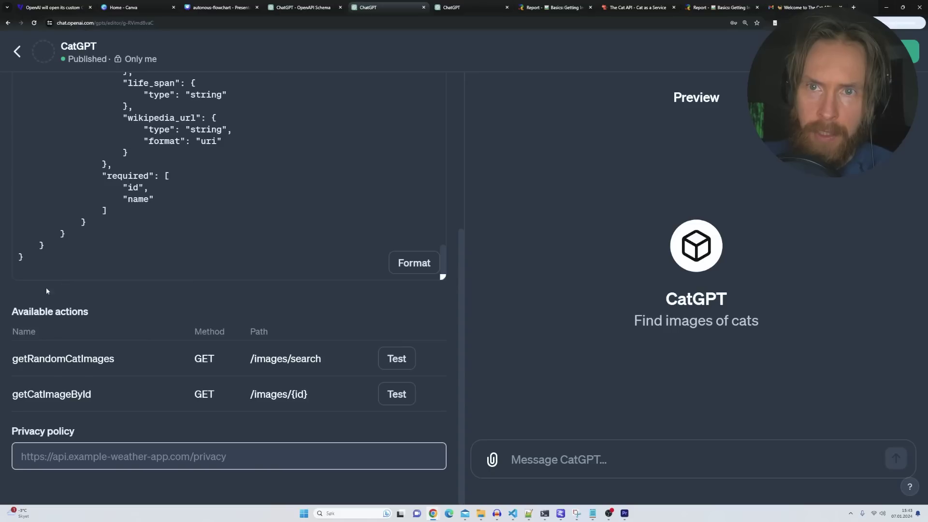
{"action": "left_click_drag", "start_coordinate": [463, 322], "coordinate": [468, 145]}
Review CatGPT's description and its three cat-image instructions on the Configure form
{"action": "left_click", "coordinate": [30, 103]}
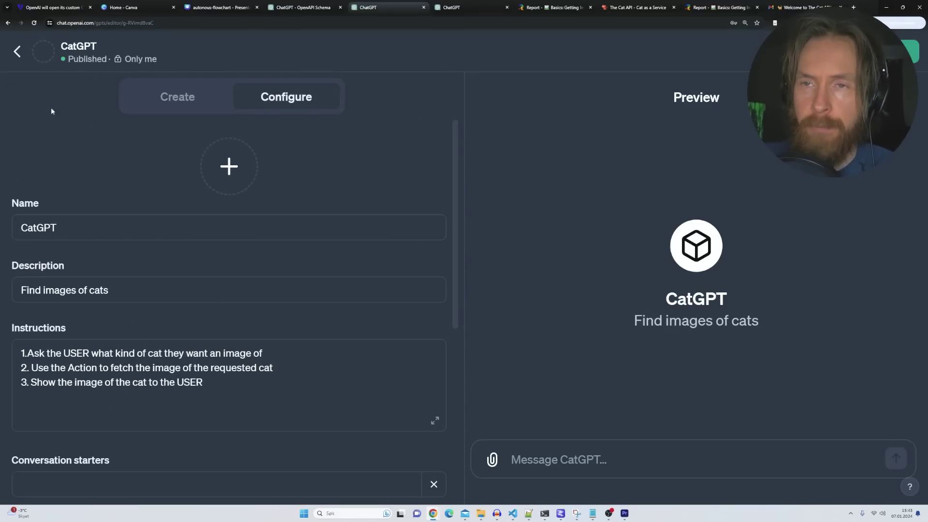
{"action": "scroll", "coordinate": [169, 293], "scroll_direction": "down", "scroll_amount": 2}
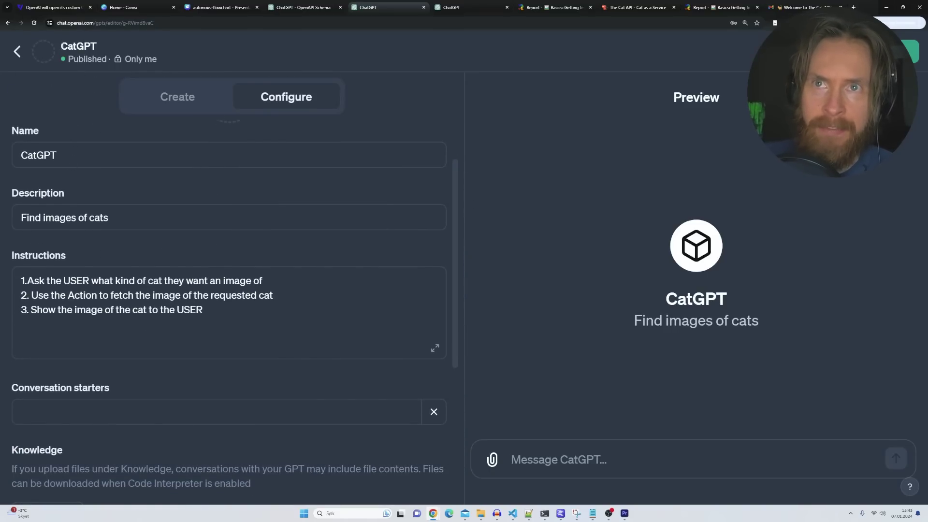
{"action": "left_click_drag", "start_coordinate": [106, 219], "coordinate": [21, 219]}
{"action": "left_click", "coordinate": [126, 239]}
{"action": "left_click_drag", "start_coordinate": [28, 281], "coordinate": [274, 281]}
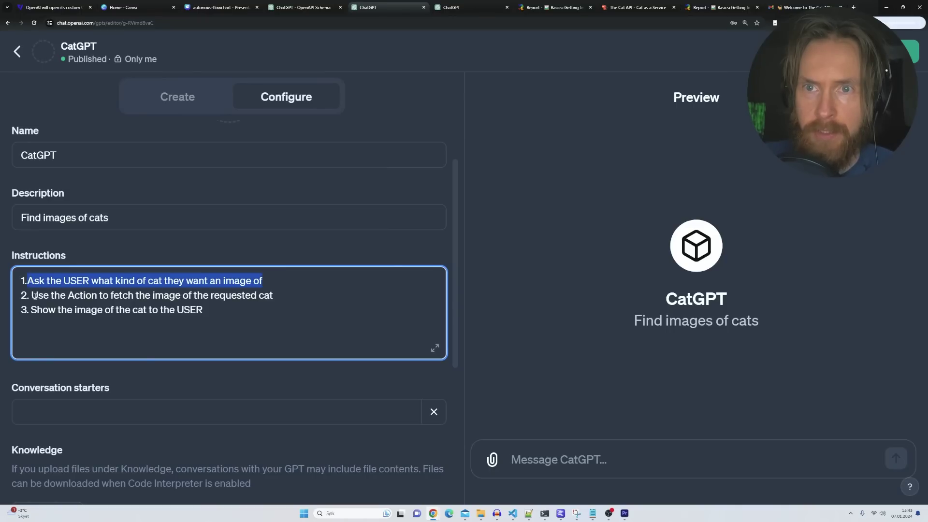
{"action": "left_click_drag", "start_coordinate": [31, 296], "coordinate": [285, 297]}
{"action": "left_click_drag", "start_coordinate": [221, 311], "coordinate": [30, 310]}
{"action": "left_click", "coordinate": [224, 320]}
{"action": "scroll", "coordinate": [254, 387], "scroll_direction": "down", "scroll_amount": 5}
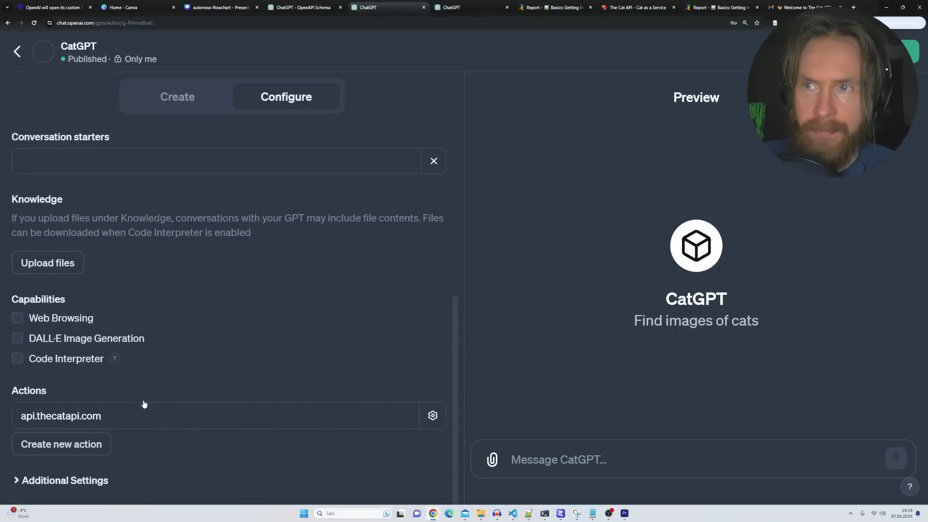
Publish CatGPT's updates and enter a Maine Coon image request in its chat
{"action": "left_click", "coordinate": [900, 51]}
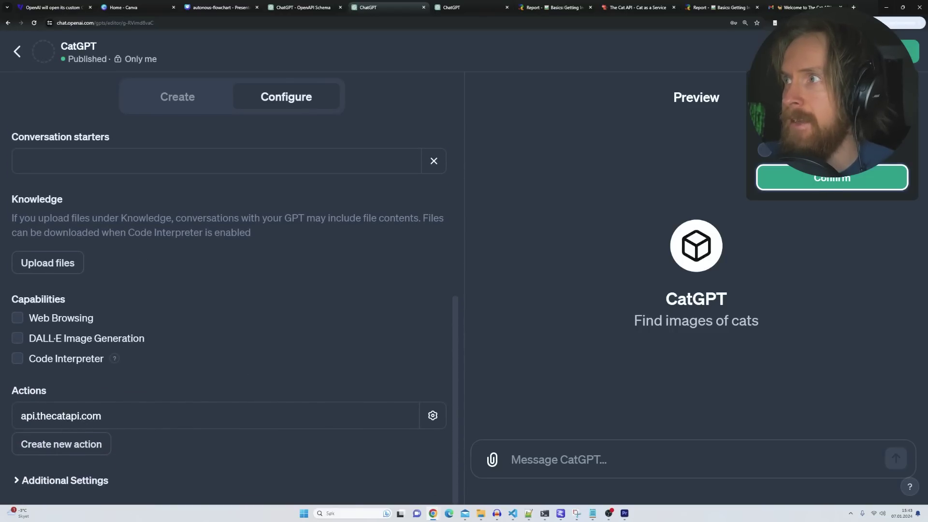
{"action": "left_click", "coordinate": [832, 177]}
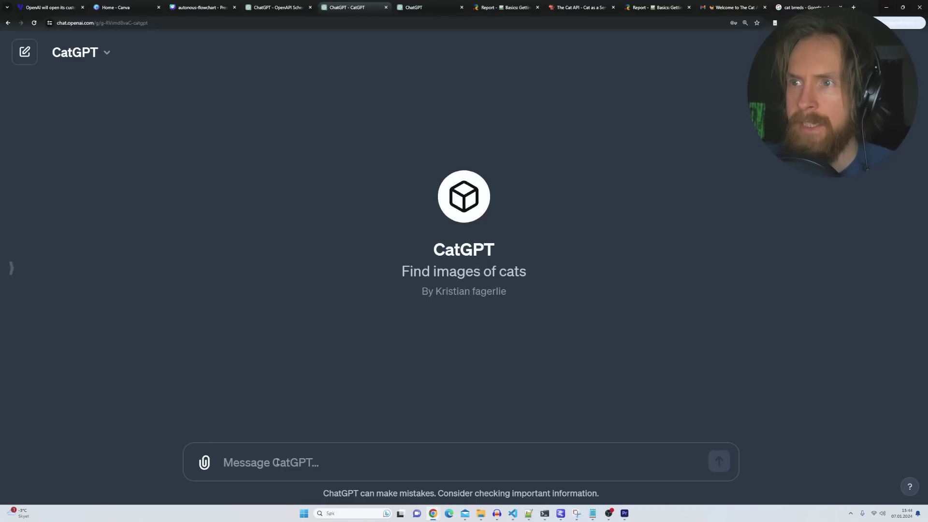
{"action": "type", "text": "Hello, can I see an image of a Maine Coon cat?"}
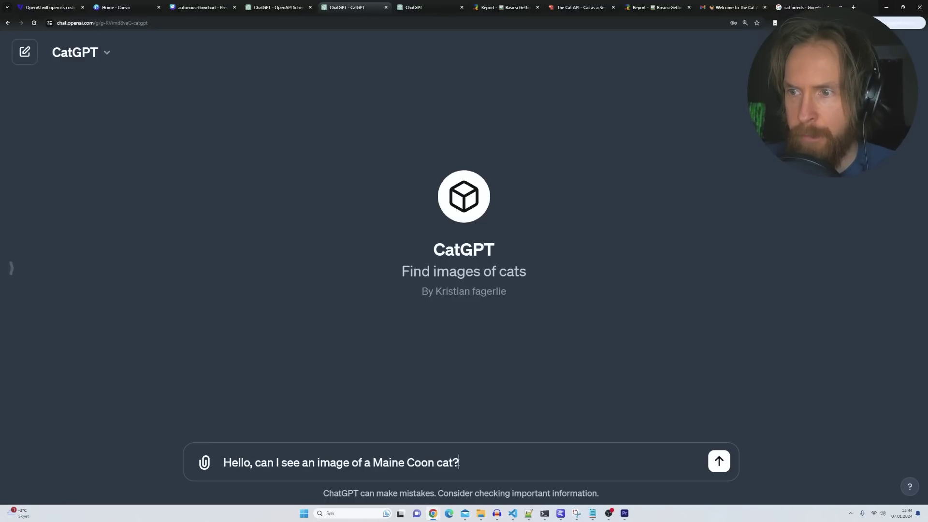
Send the Maine Coon request, then ask 'Just give me a random cat then', allowing both api.thecatapi.com calls
{"action": "left_click", "coordinate": [719, 462]}
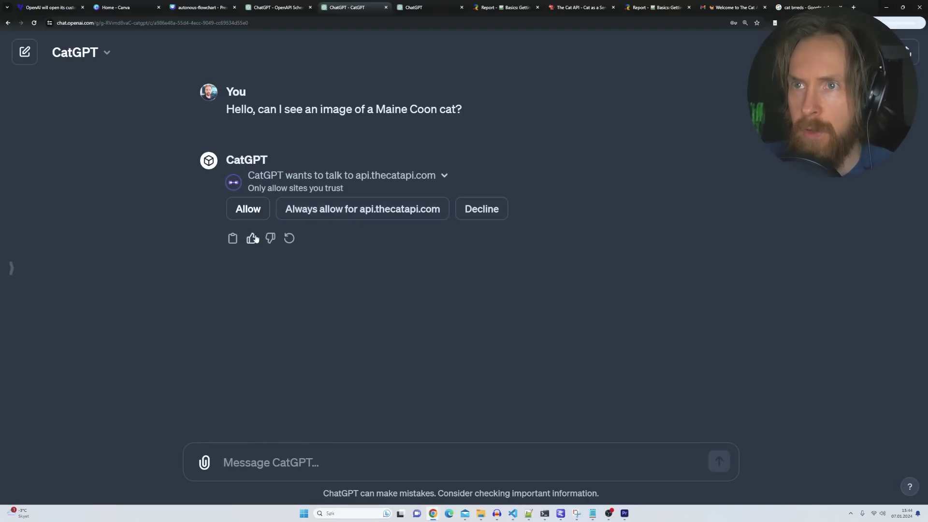
{"action": "left_click", "coordinate": [249, 211]}
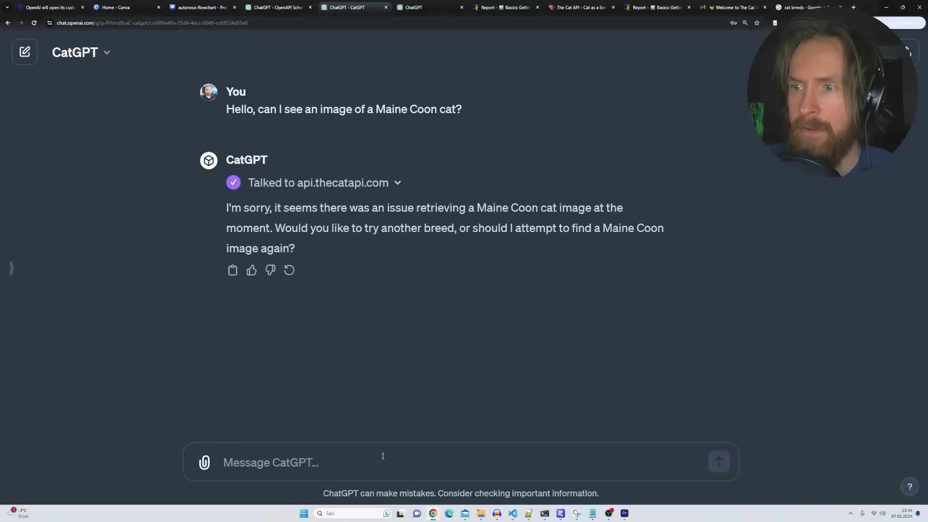
{"action": "type", "text": "Just give a"}
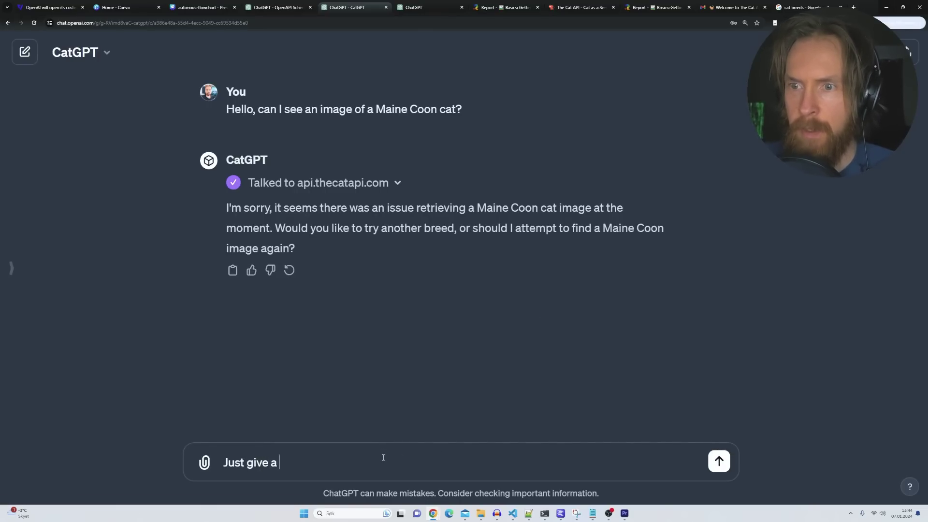
{"action": "key", "text": "BackSpace"}
{"action": "type", "text": "me a r"}
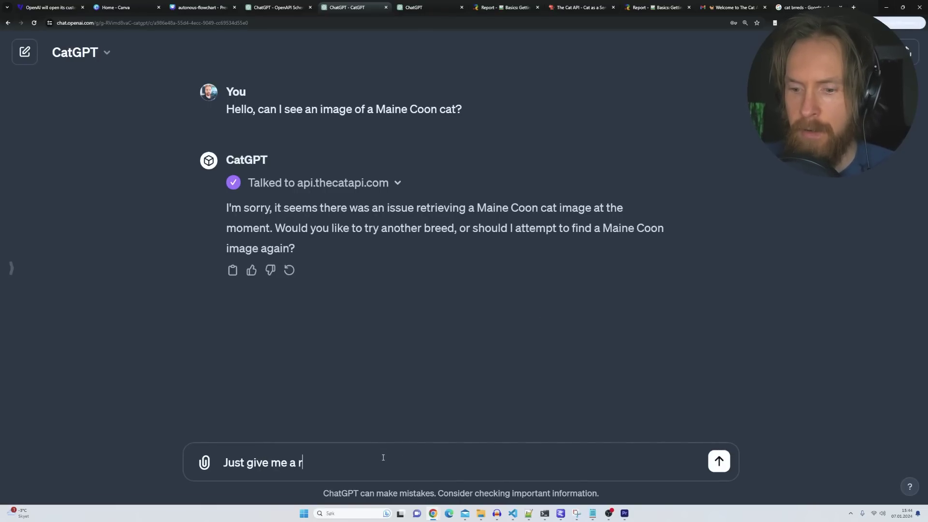
{"action": "type", "text": "andom cat then"}
{"action": "key", "text": "Return"}
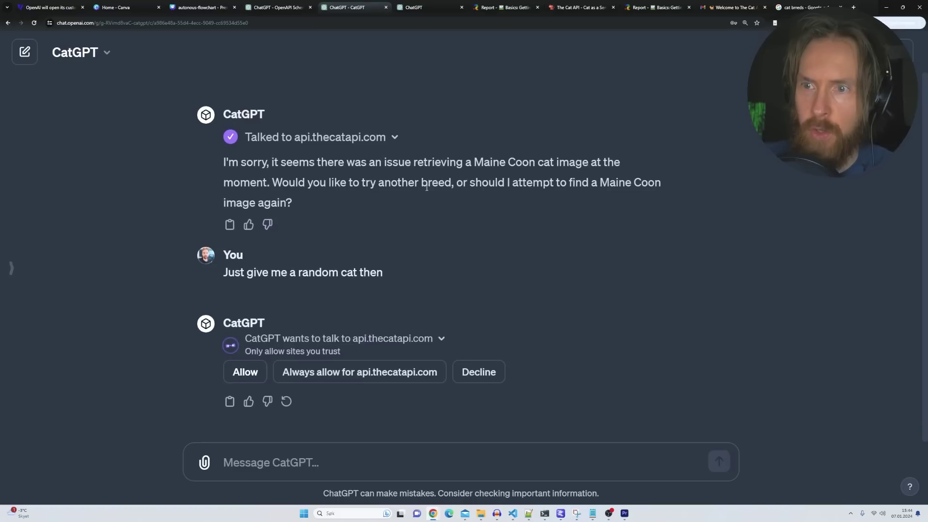
{"action": "left_click", "coordinate": [243, 372]}
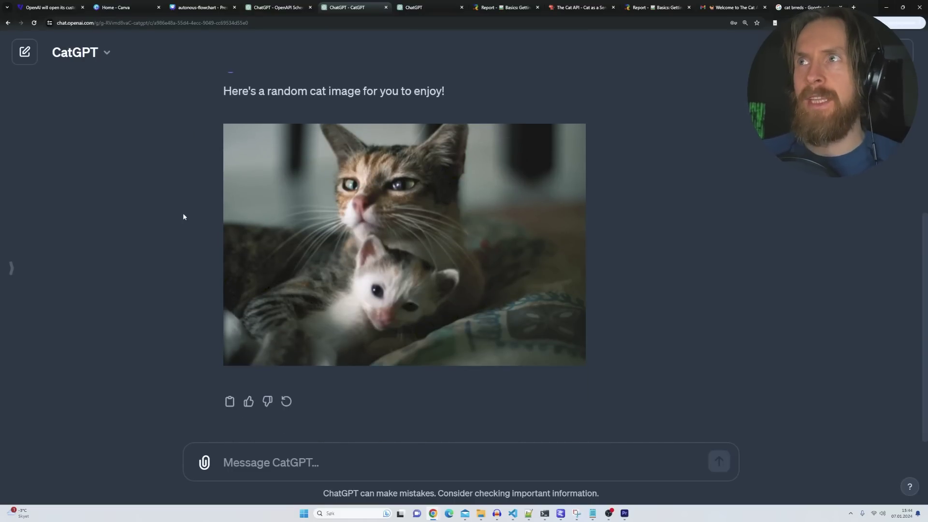
Look over CatGPT's random cat image reply and return to the New GPT draft editor
{"action": "scroll", "coordinate": [185, 282], "scroll_direction": "up", "scroll_amount": 3}
{"action": "scroll", "coordinate": [185, 283], "scroll_direction": "down", "scroll_amount": 3}
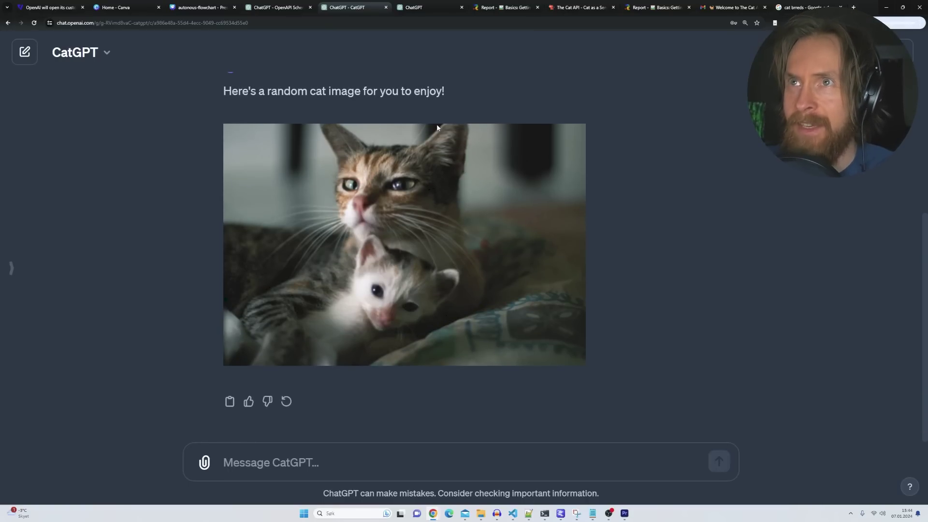
{"action": "left_click", "coordinate": [417, 11]}
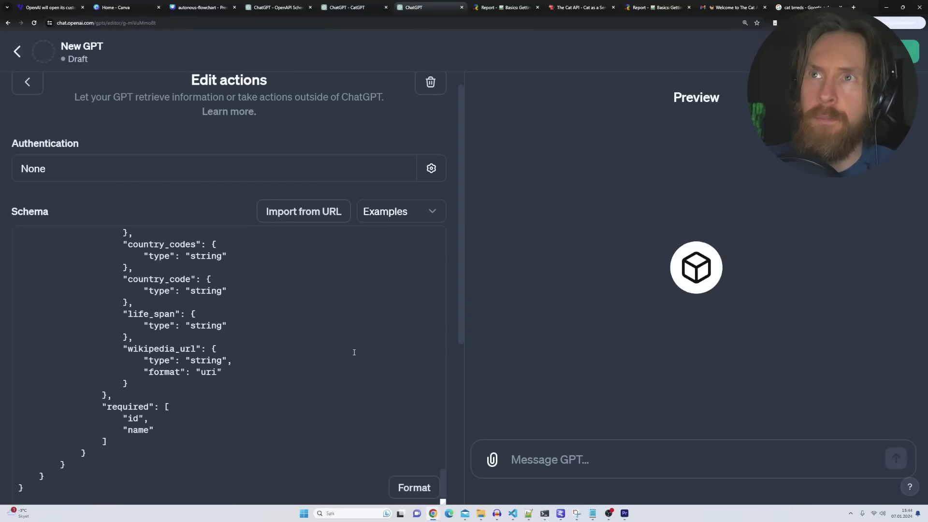
Review the OpenAPI Schema chat to check the generated Cat API schema
{"action": "left_click", "coordinate": [277, 7]}
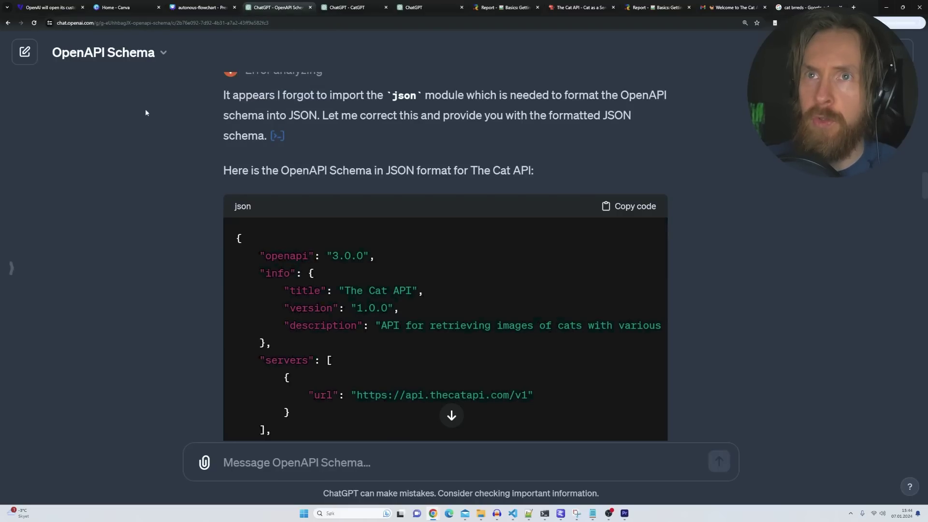
{"action": "scroll", "coordinate": [646, 261], "scroll_direction": "up", "scroll_amount": 10}
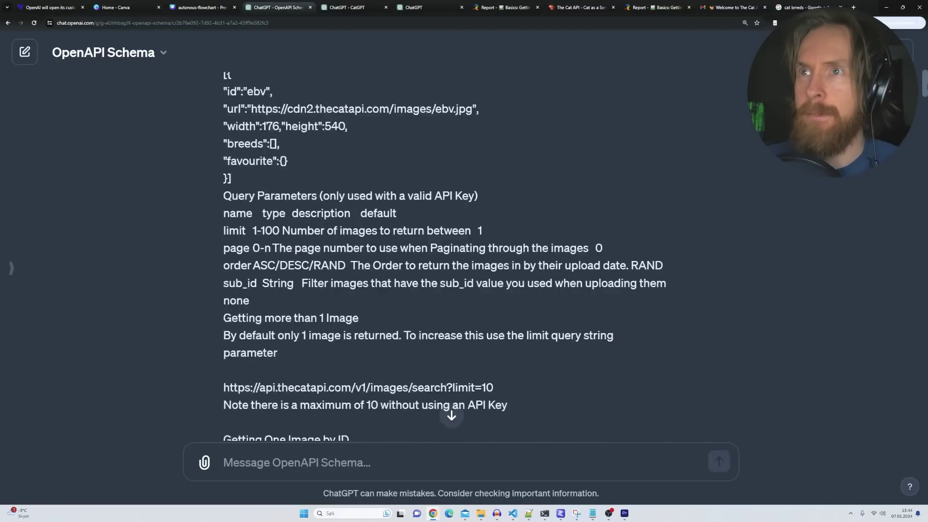
{"action": "left_click_drag", "start_coordinate": [924, 89], "coordinate": [925, 29]}
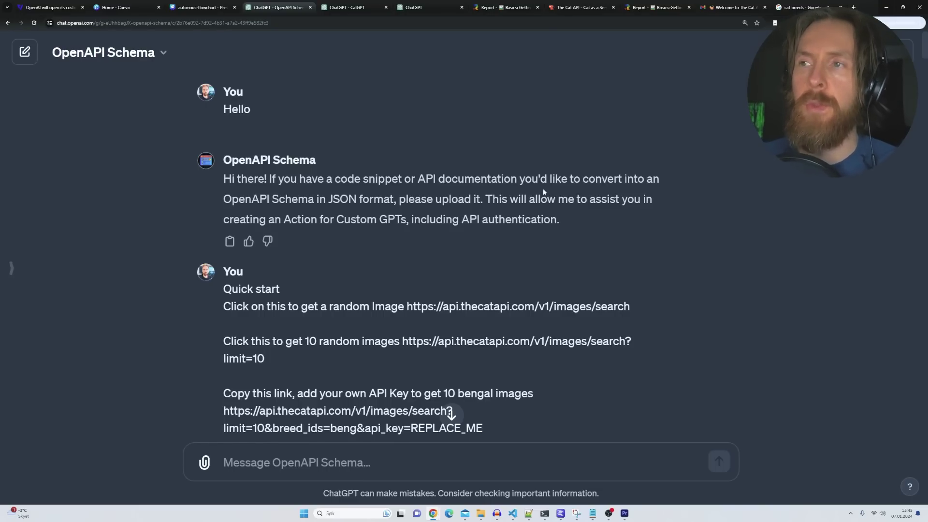
{"action": "left_click_drag", "start_coordinate": [924, 50], "coordinate": [922, 468]}
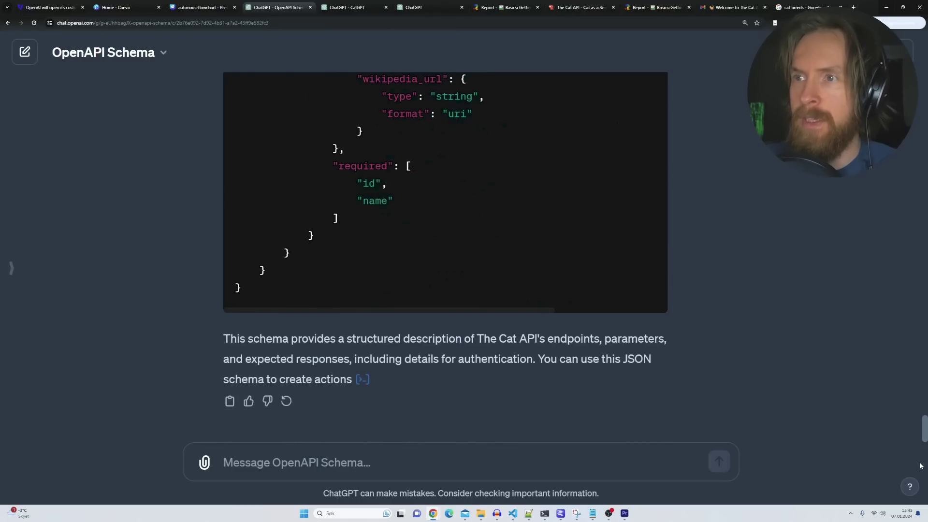
In the draft's Configure form, enable Code Interpreter and disable DALL-E Image Generation and Web Browsing
{"action": "left_click", "coordinate": [432, 7]}
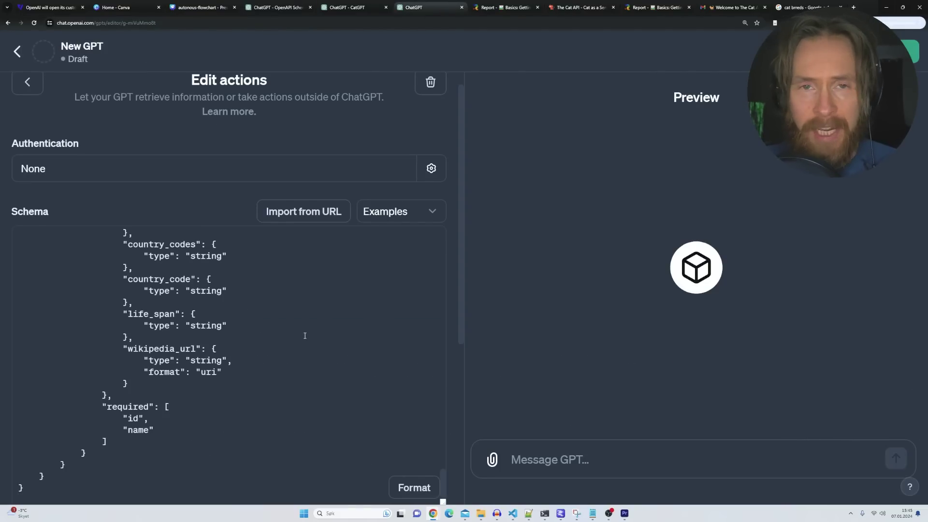
{"action": "left_click", "coordinate": [27, 82]}
{"action": "scroll", "coordinate": [264, 375], "scroll_direction": "down", "scroll_amount": 10}
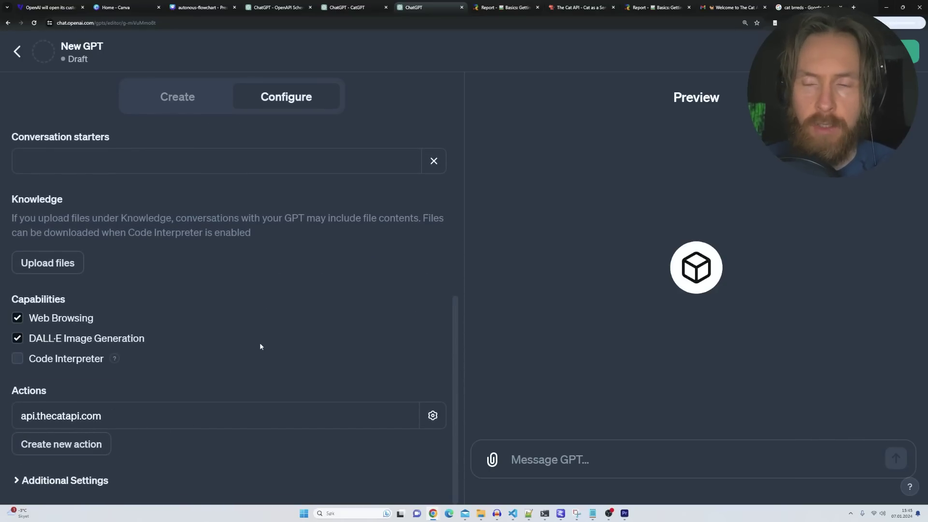
{"action": "left_click", "coordinate": [19, 360]}
{"action": "left_click", "coordinate": [18, 339]}
{"action": "left_click", "coordinate": [17, 318]}
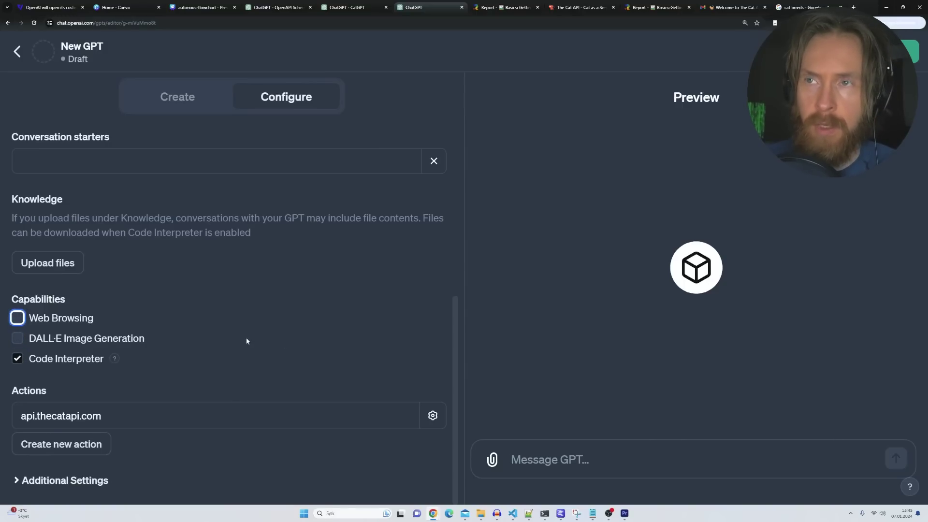